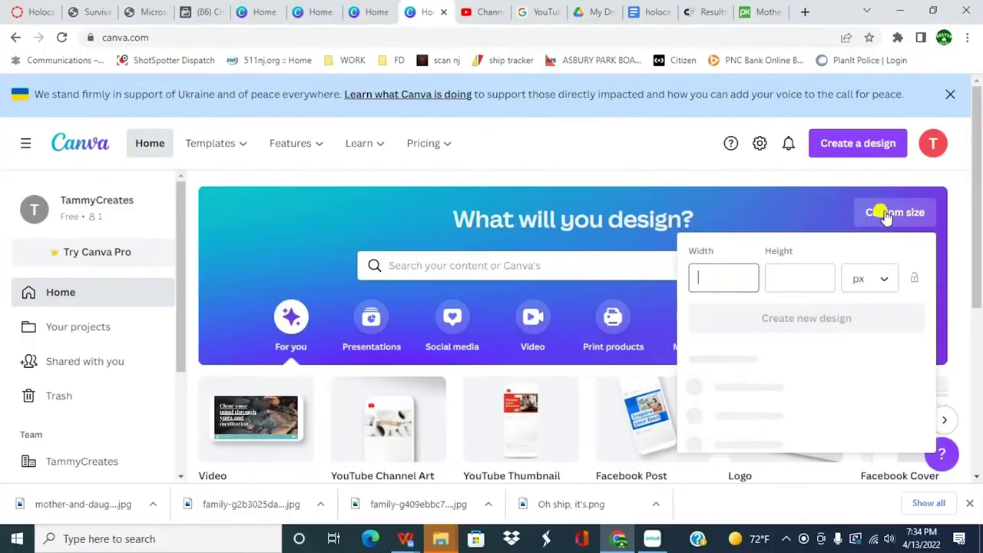
Switch the design size units to inches and enter an 11 × 8.5 in page size
{"action": "left_click", "coordinate": [870, 285]}
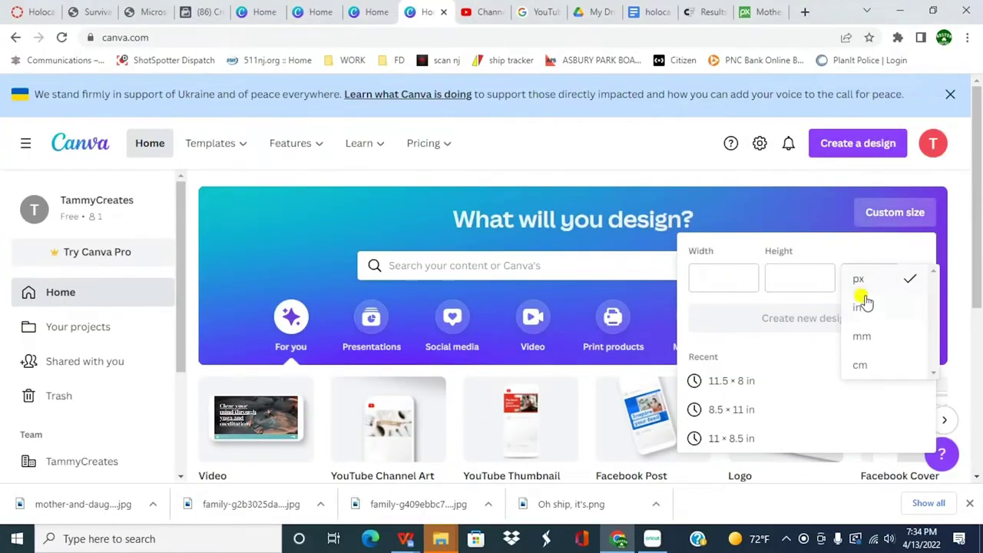
{"action": "left_click", "coordinate": [862, 307]}
{"action": "type", "text": "11"}
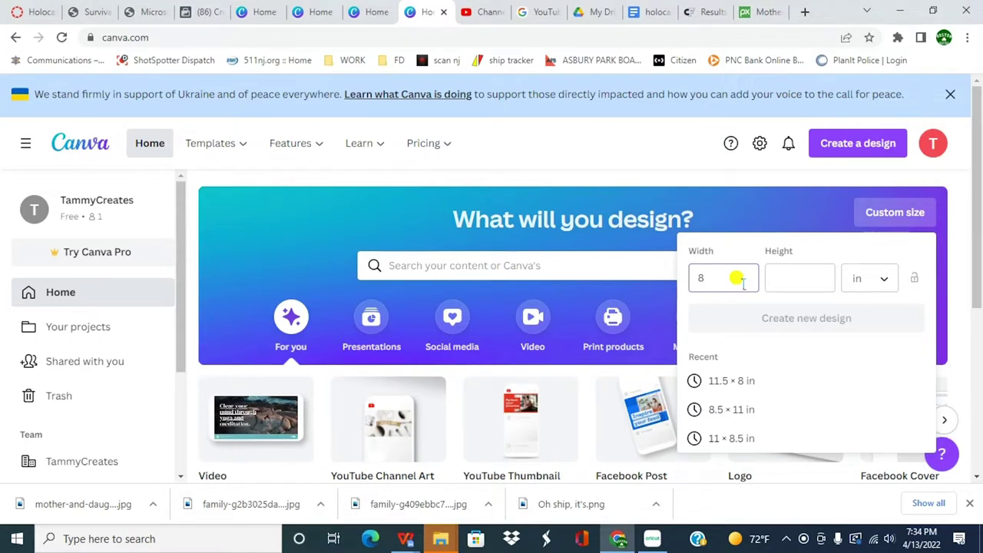
{"action": "left_click", "coordinate": [824, 283]}
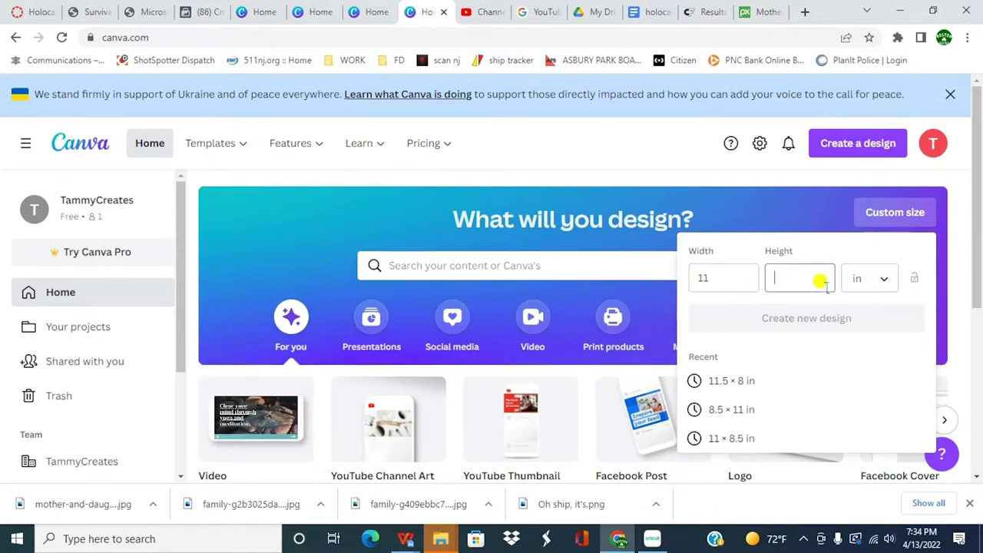
{"action": "type", "text": "8"}
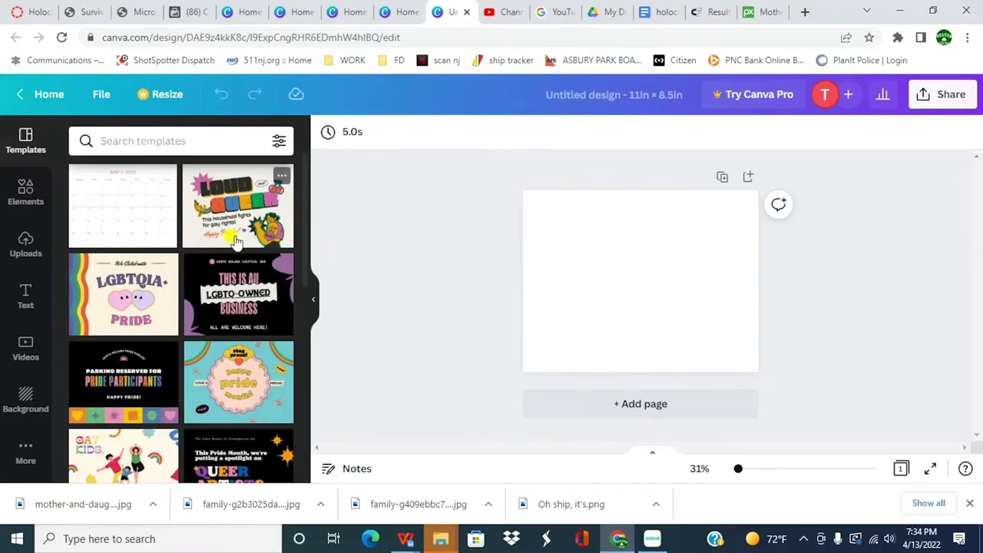
Show Frame elements and scroll the results down to the alphabet letter frames
{"action": "left_click", "coordinate": [26, 191]}
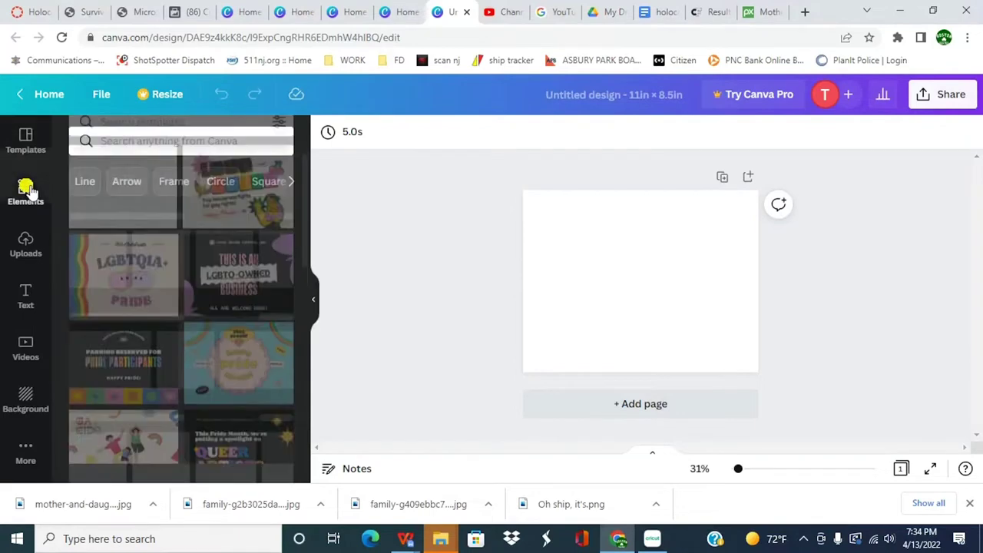
{"action": "left_click", "coordinate": [165, 181]}
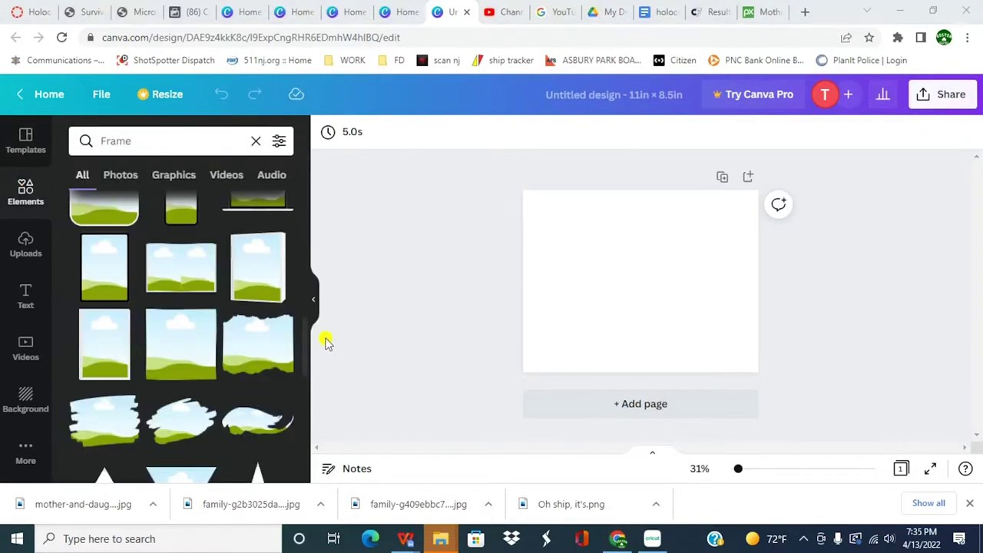
{"action": "left_click_drag", "start_coordinate": [305, 331], "coordinate": [305, 439]}
{"action": "scroll", "coordinate": [305, 440], "scroll_direction": "down", "scroll_amount": 1}
{"action": "scroll", "coordinate": [305, 439], "scroll_direction": "down", "scroll_amount": 1}
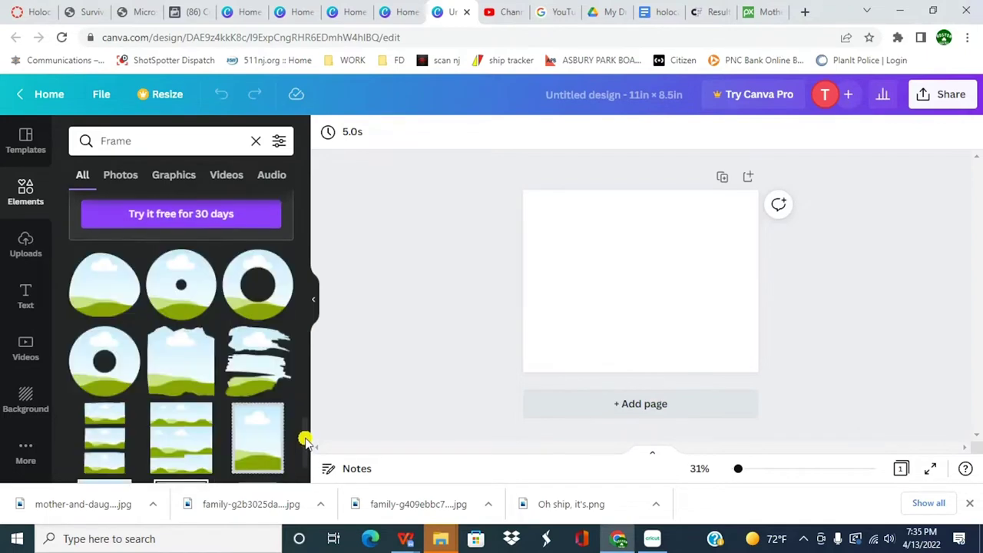
{"action": "scroll", "coordinate": [305, 439], "scroll_direction": "down", "scroll_amount": 3}
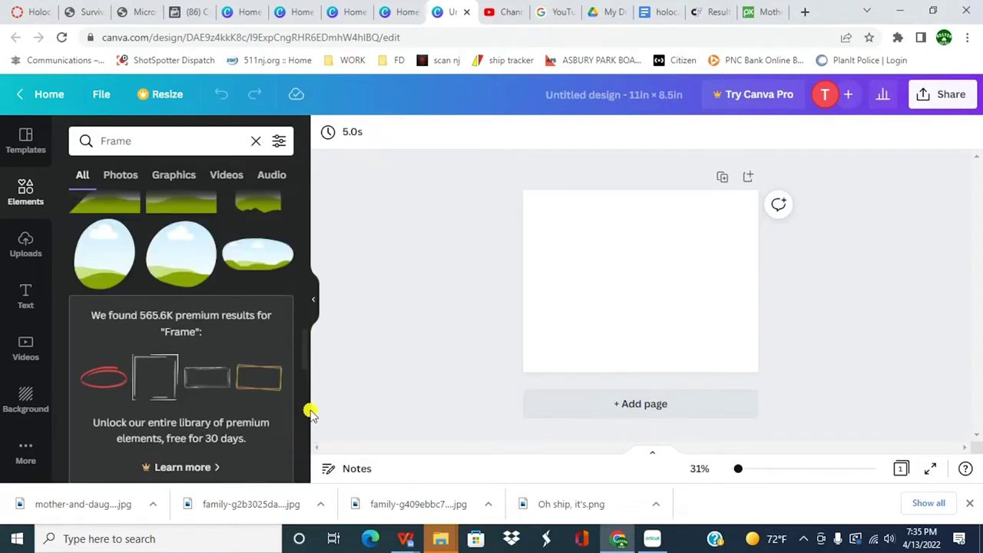
{"action": "left_click_drag", "start_coordinate": [305, 351], "coordinate": [309, 468]}
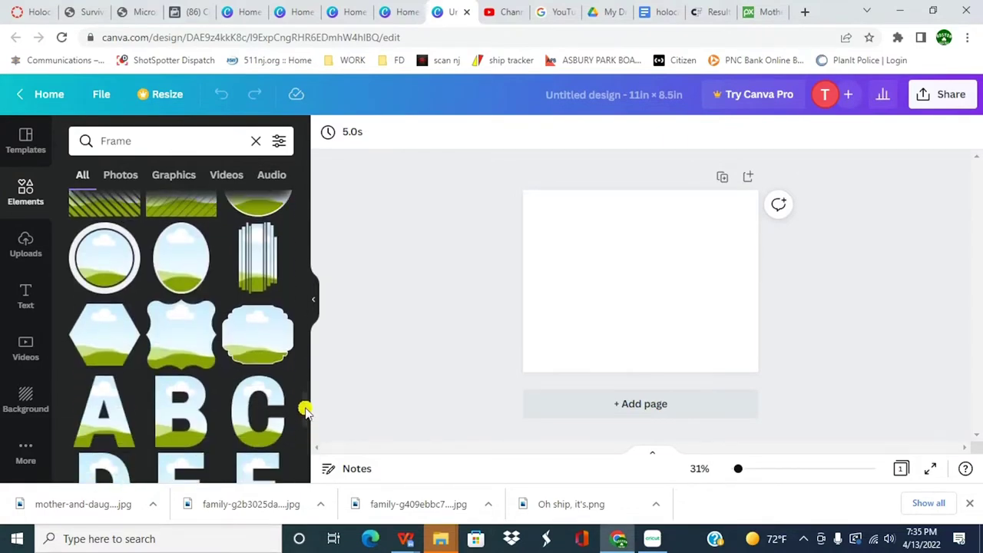
{"action": "left_click_drag", "start_coordinate": [305, 412], "coordinate": [305, 455]}
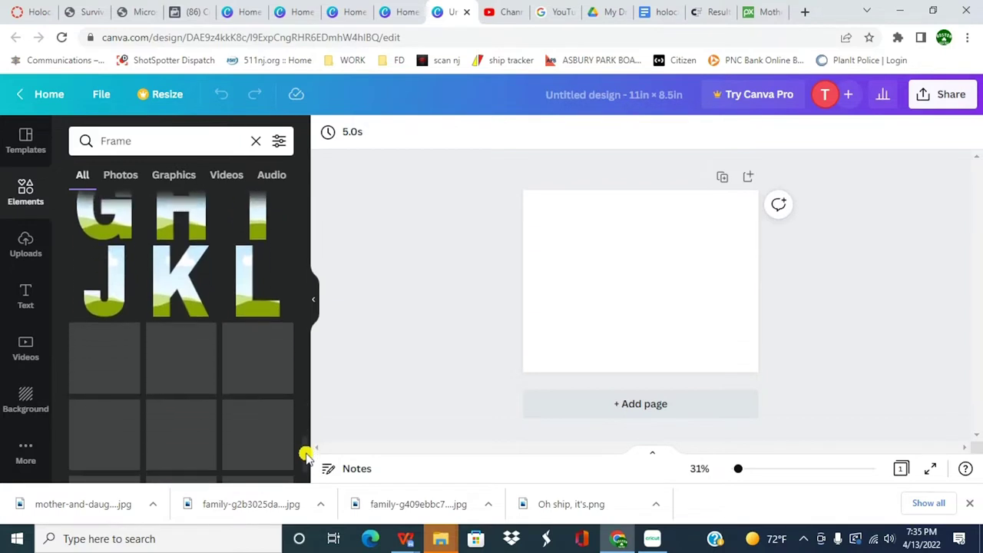
Add the M letter frame, duplicate it, and arrange M, O, M frames across the page
{"action": "left_click", "coordinate": [127, 337]}
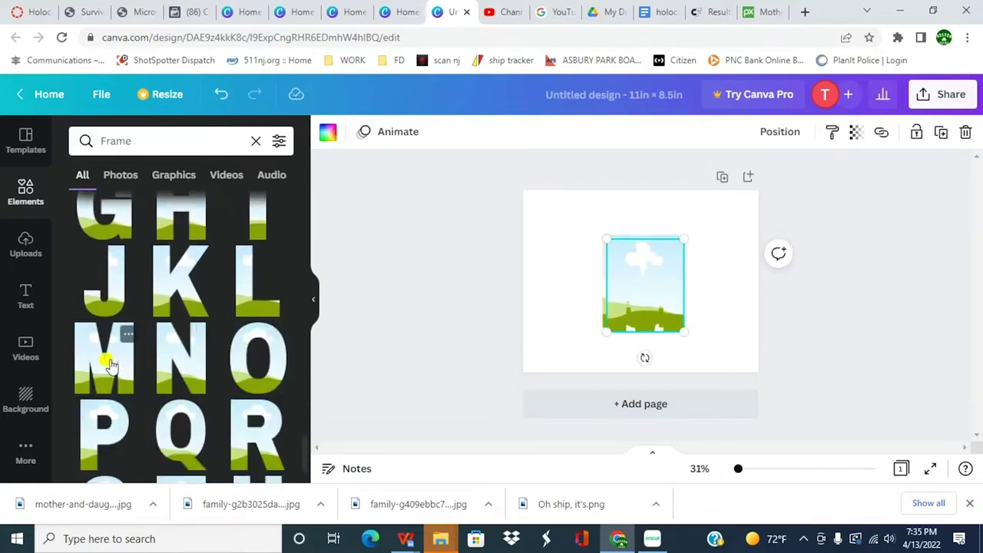
{"action": "key", "text": "ctrl+d"}
{"action": "left_click_drag", "start_coordinate": [637, 307], "coordinate": [559, 307]}
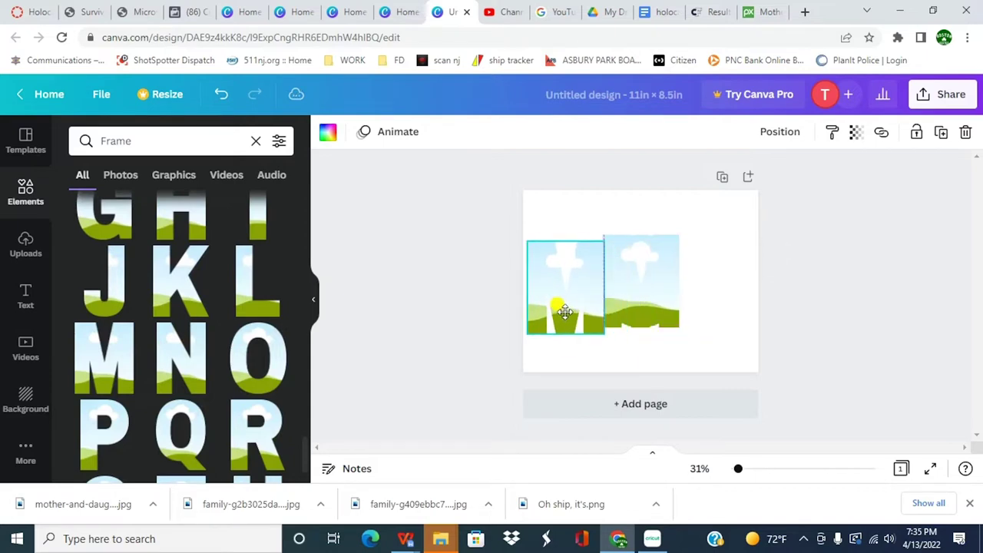
{"action": "left_click_drag", "start_coordinate": [645, 284], "coordinate": [671, 266]}
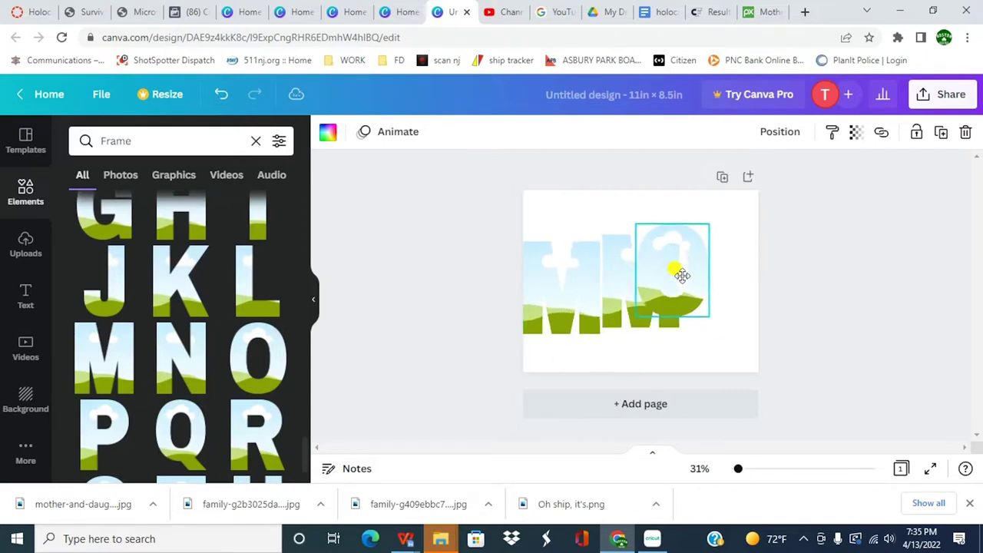
{"action": "left_click_drag", "start_coordinate": [632, 311], "coordinate": [719, 325]}
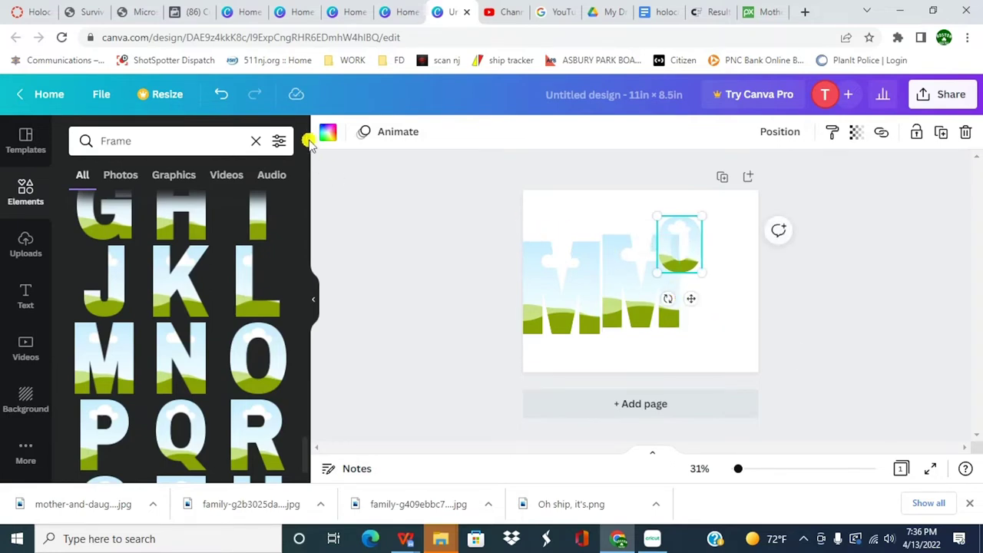
{"action": "left_click", "coordinate": [221, 96]}
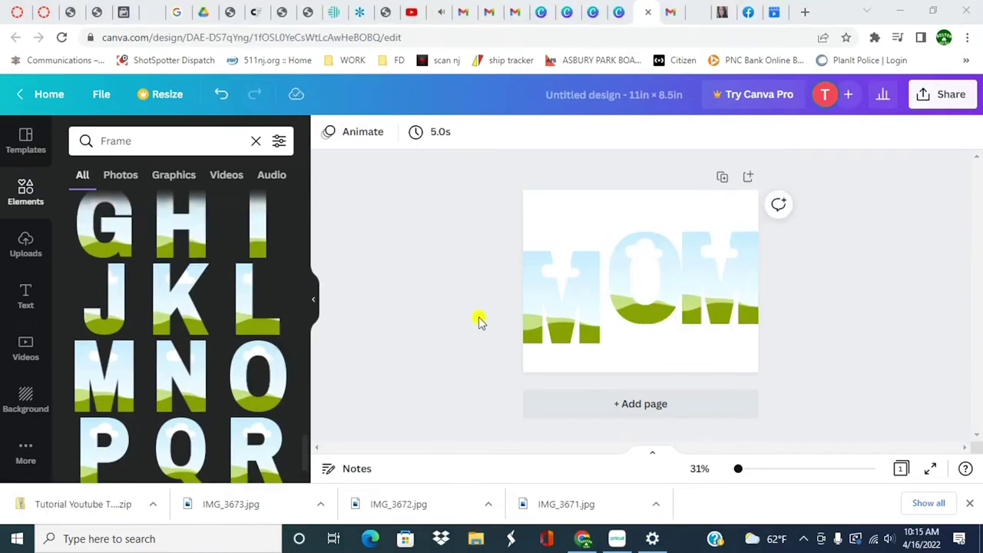
Align the three letter frames along their middles
{"action": "left_click_drag", "start_coordinate": [530, 226], "coordinate": [729, 361]}
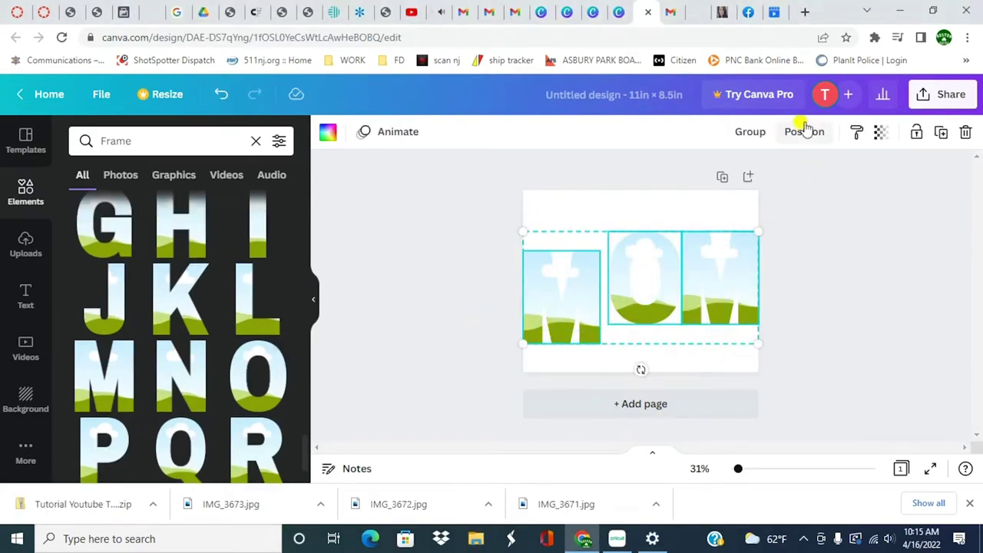
{"action": "left_click", "coordinate": [804, 132]}
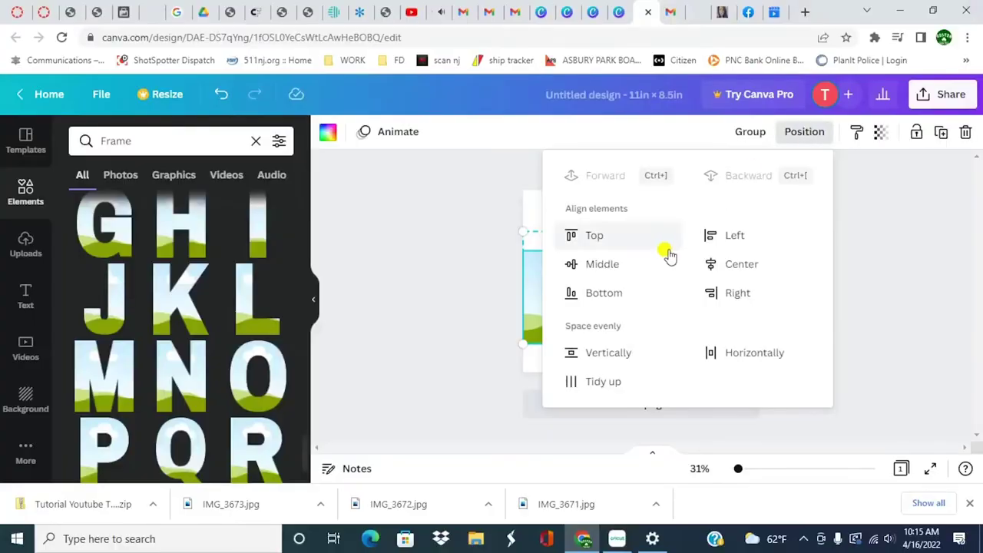
{"action": "left_click", "coordinate": [606, 265]}
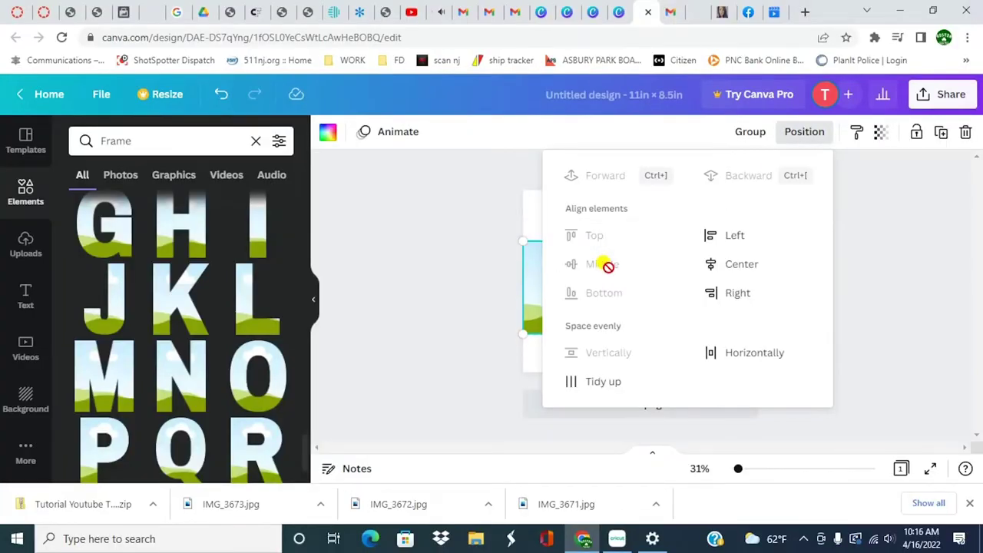
{"action": "left_click", "coordinate": [452, 313]}
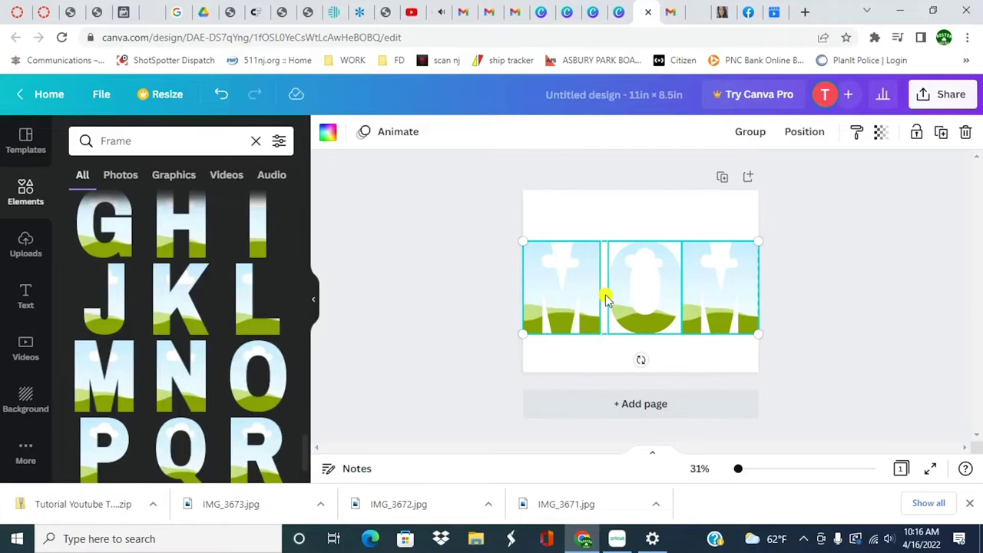
Space the three MOM letter frames evenly with Tidy up, then deselect them
{"action": "left_click_drag", "start_coordinate": [551, 219], "coordinate": [722, 343]}
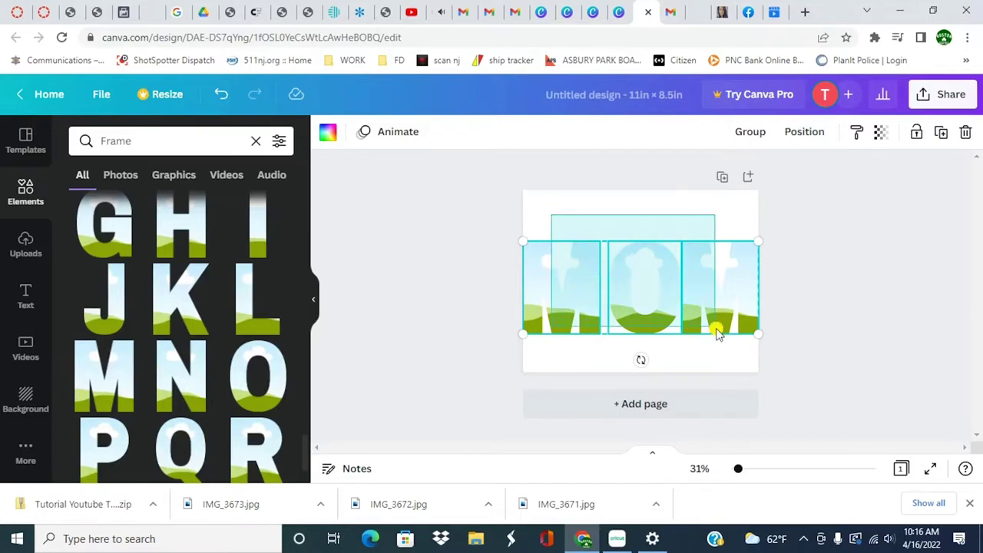
{"action": "left_click_drag", "start_coordinate": [559, 223], "coordinate": [689, 372]}
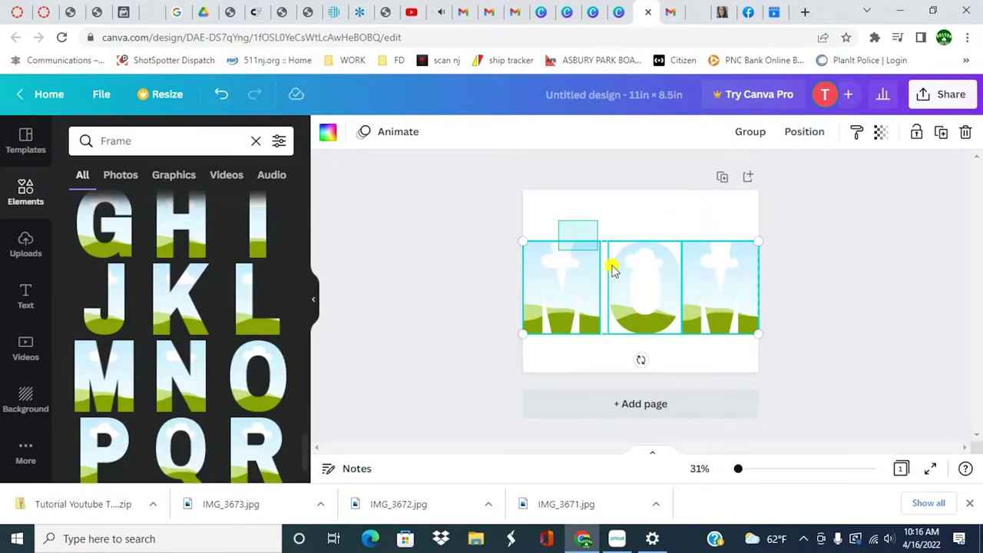
{"action": "left_click", "coordinate": [804, 133]}
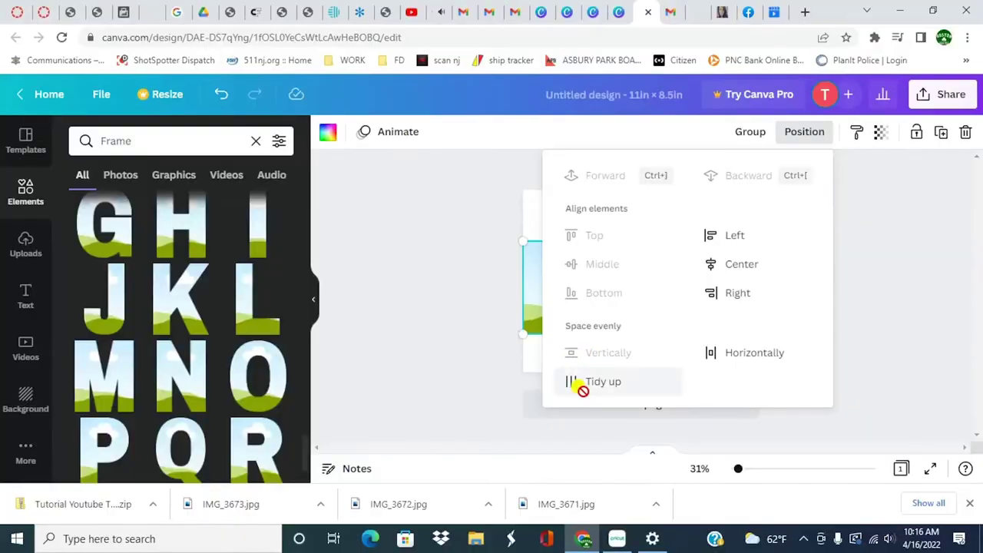
{"action": "left_click", "coordinate": [581, 388]}
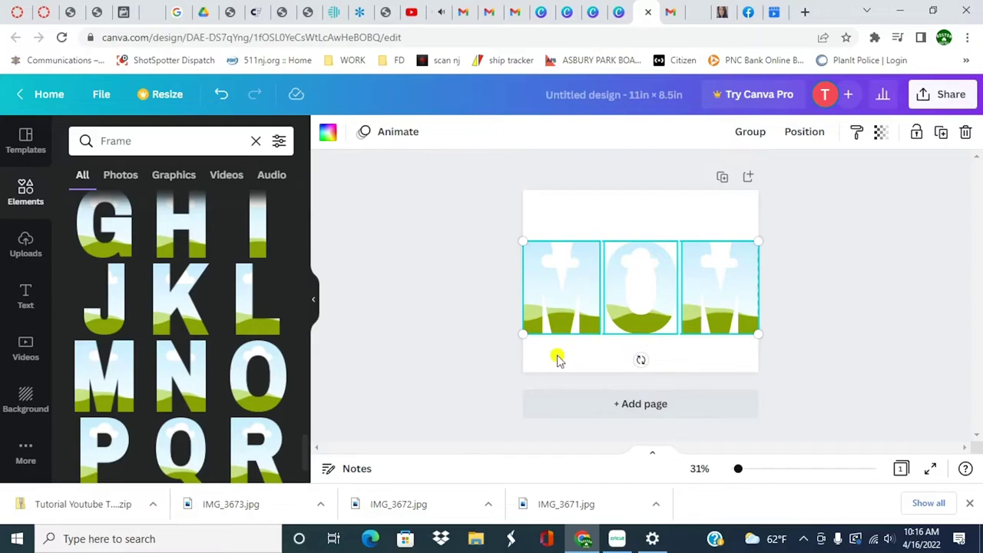
{"action": "left_click", "coordinate": [559, 359]}
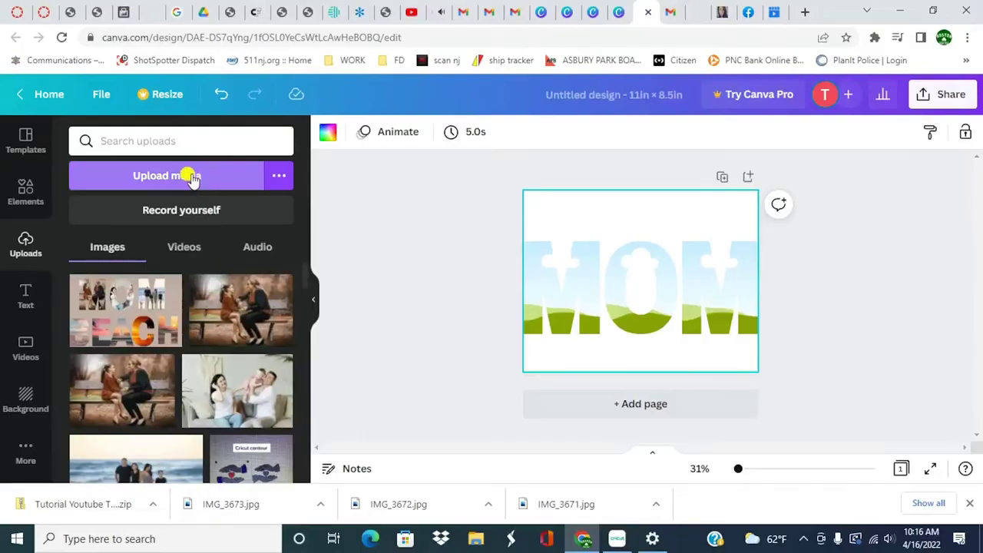
Add the bench photo from Uploads and drop it into the O letter
{"action": "left_click", "coordinate": [188, 175]}
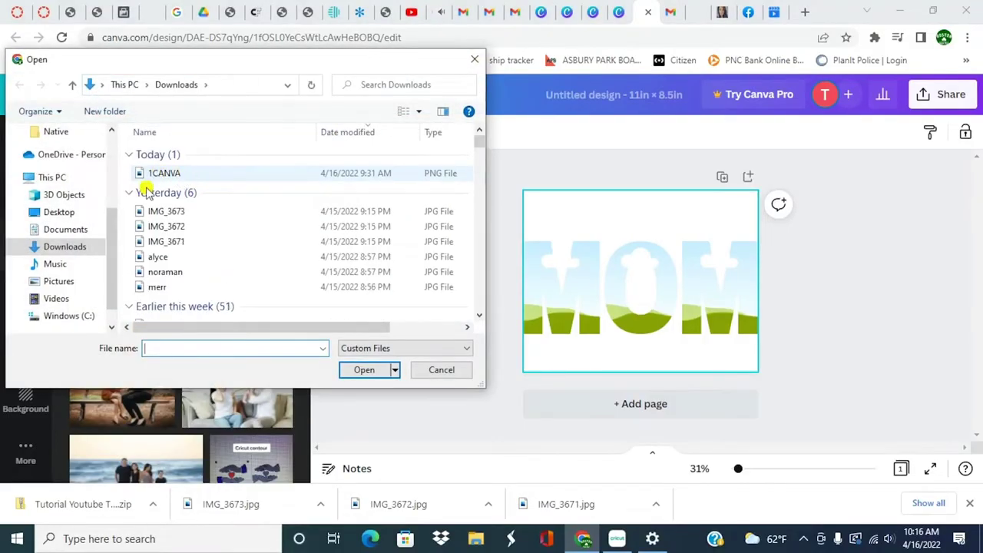
{"action": "left_click", "coordinate": [475, 59]}
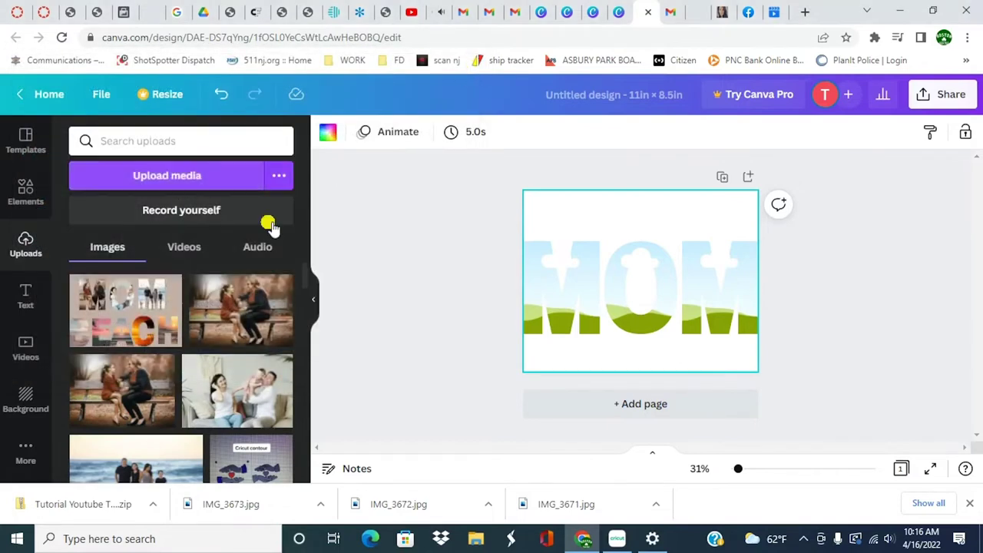
{"action": "left_click", "coordinate": [238, 306]}
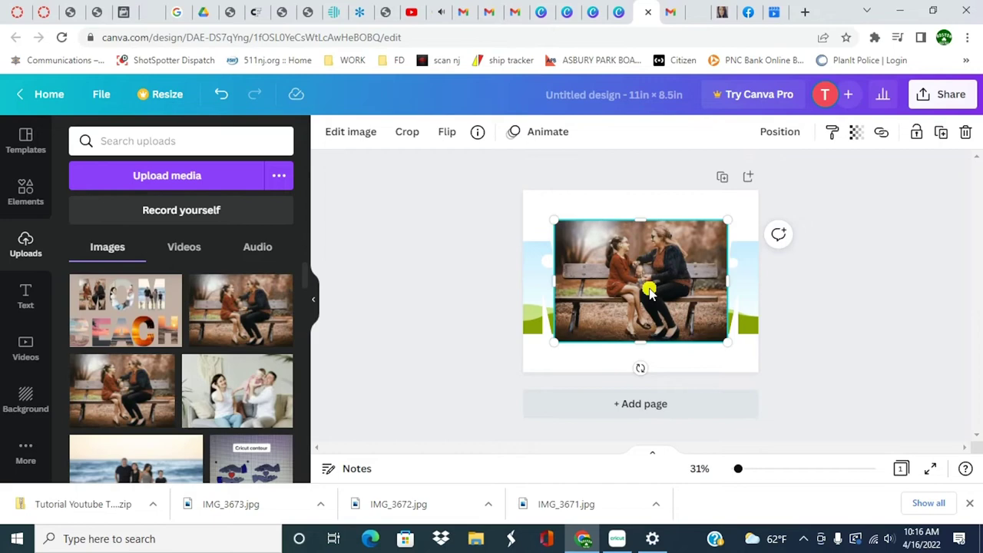
{"action": "left_click_drag", "start_coordinate": [649, 291], "coordinate": [651, 318]}
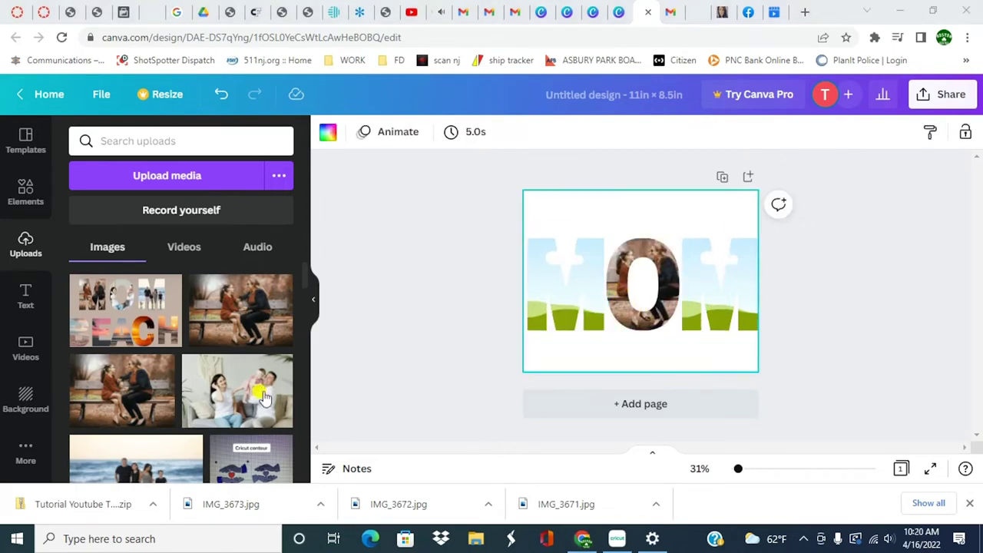
Add the couch family photo and fill the O and last M with the beach family photo
{"action": "left_click", "coordinate": [263, 397]}
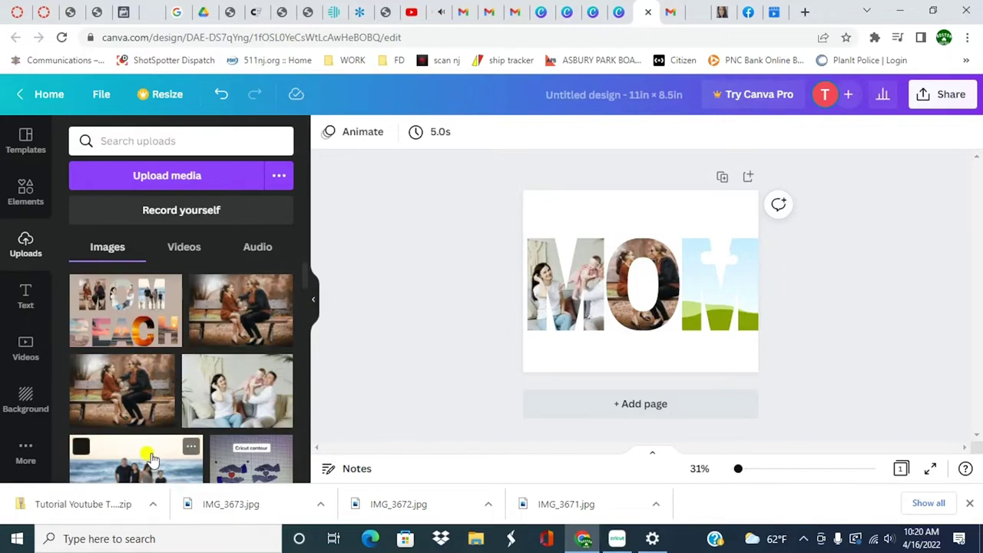
{"action": "left_click", "coordinate": [146, 460]}
{"action": "left_click_drag", "start_coordinate": [599, 269], "coordinate": [674, 268]}
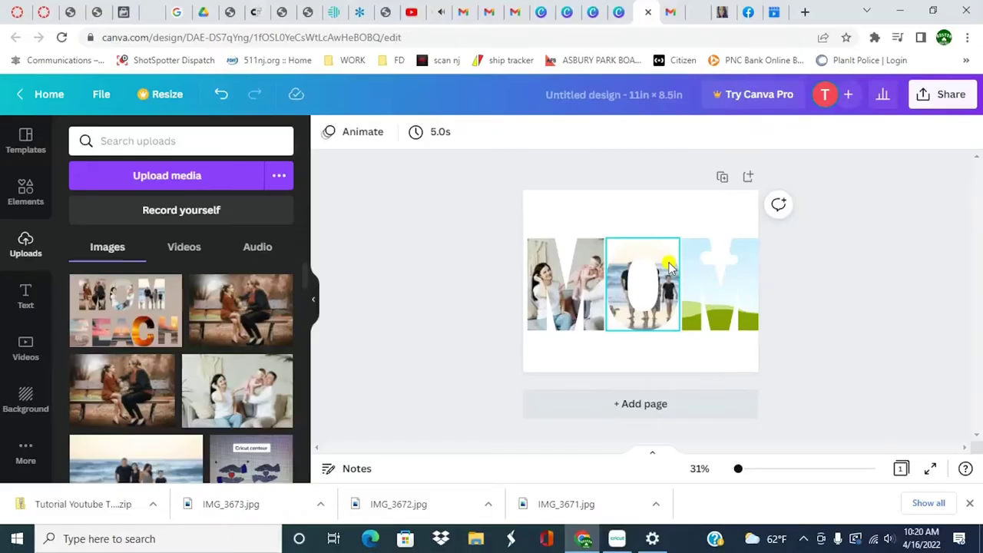
{"action": "left_click", "coordinate": [737, 279]}
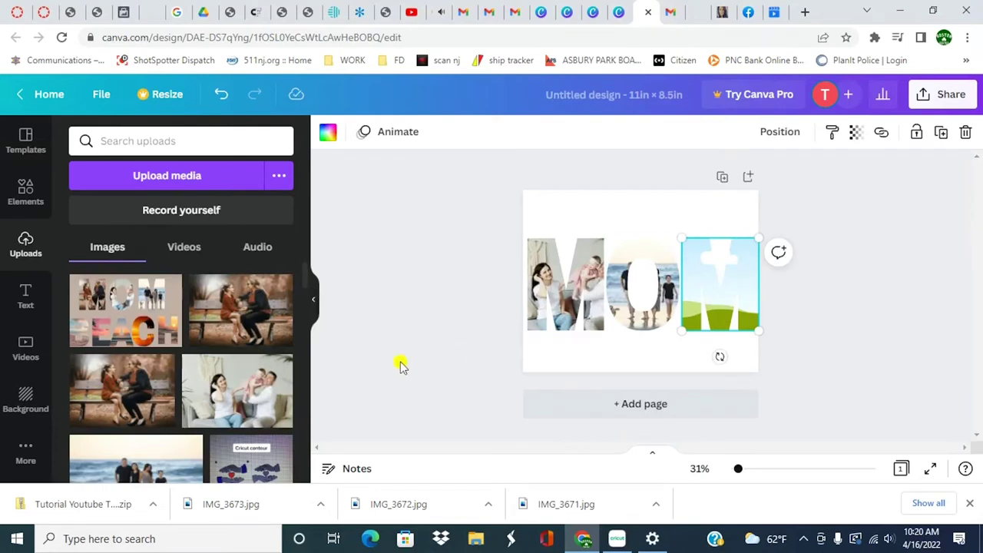
{"action": "left_click", "coordinate": [154, 451]}
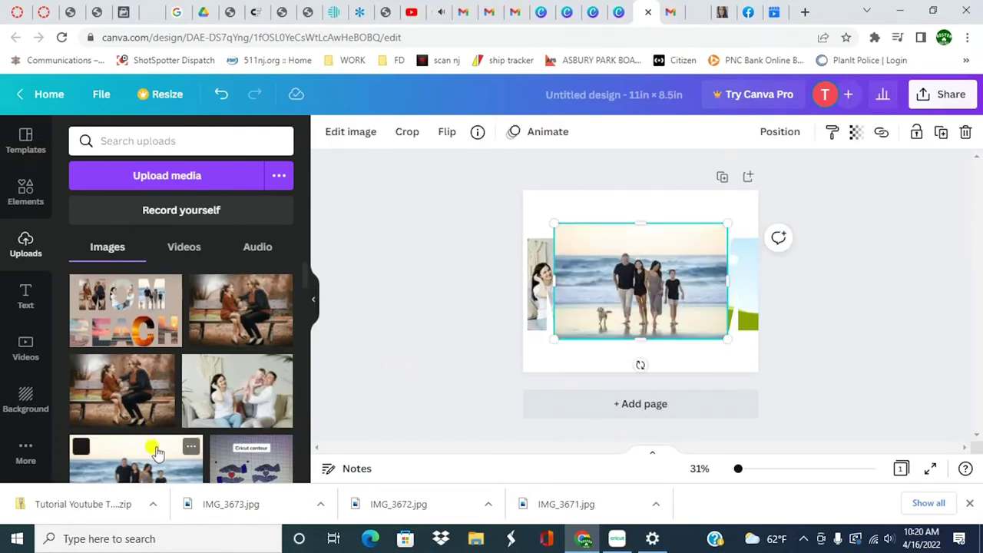
{"action": "mouse_move", "coordinate": [727, 340]}
{"action": "left_mouse_down"}
{"action": "mouse_move", "coordinate": [667, 299]}
{"action": "mouse_move", "coordinate": [733, 307]}
{"action": "left_mouse_up"}
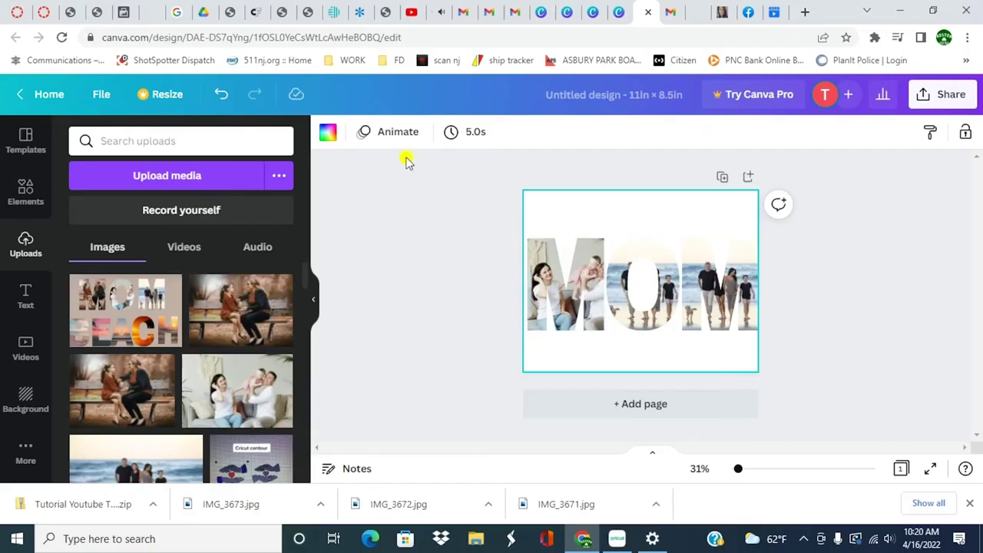
Change the page background from white to the cream photo colour
{"action": "left_click", "coordinate": [328, 134]}
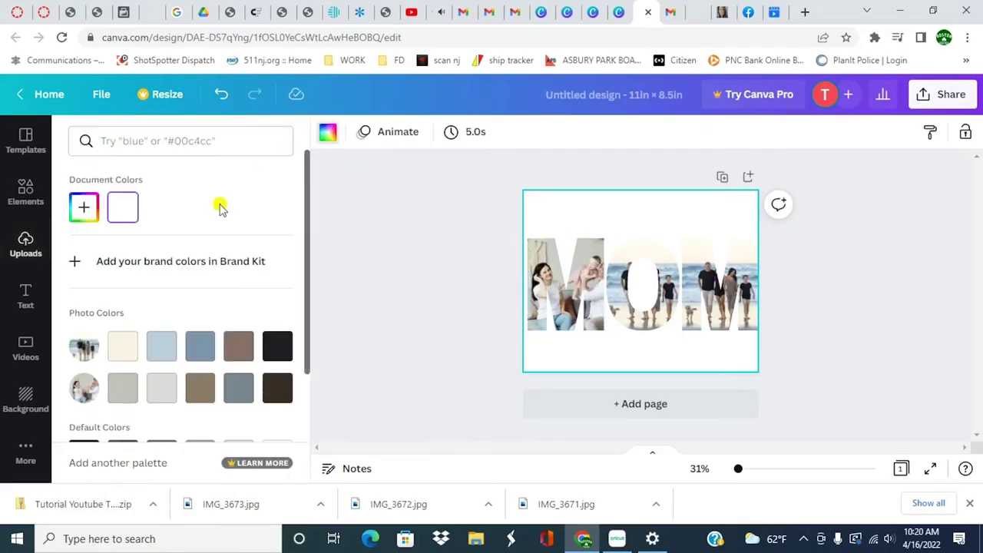
{"action": "left_click", "coordinate": [122, 346]}
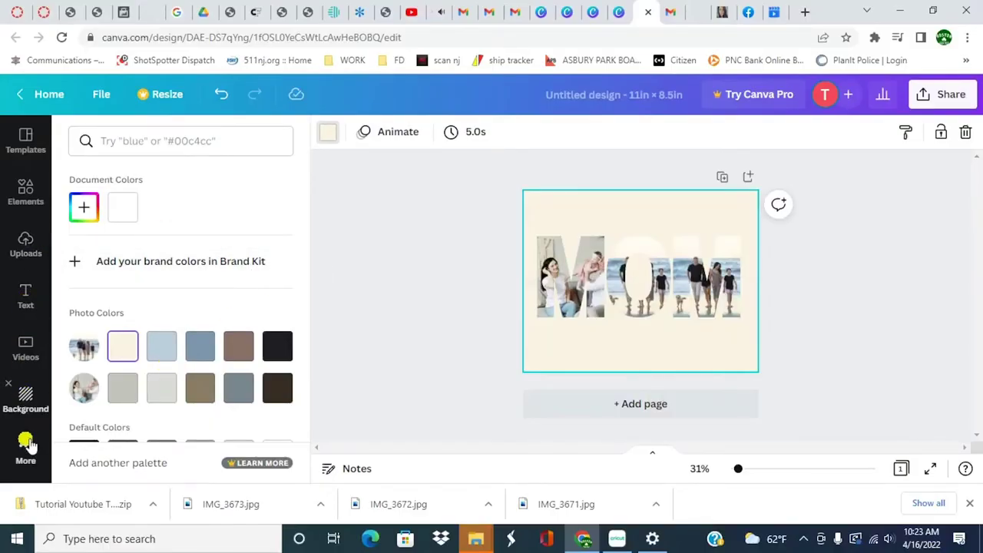
Search the elements for 'sunset' photos instead of 'Frame'
{"action": "left_click", "coordinate": [34, 213]}
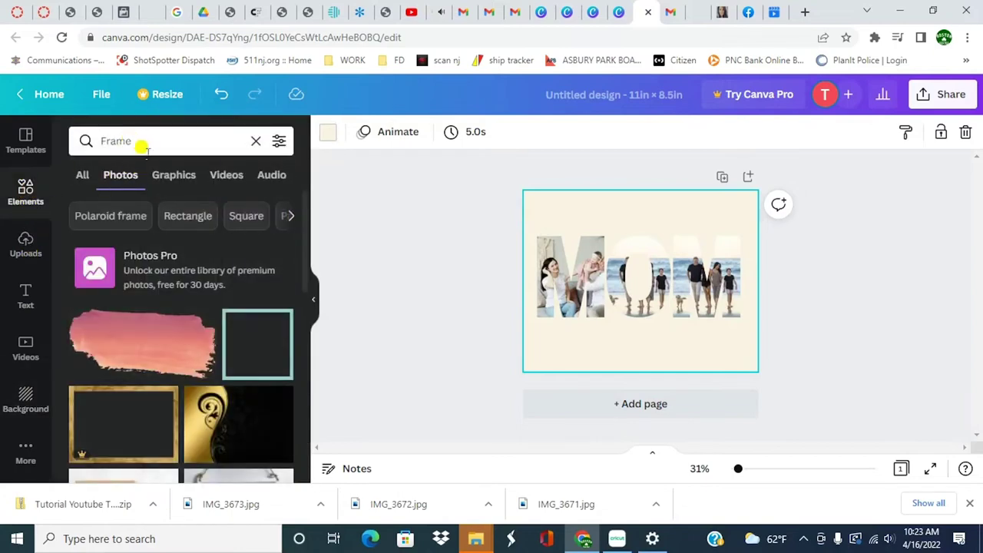
{"action": "left_click", "coordinate": [145, 150]}
{"action": "left_click_drag", "start_coordinate": [141, 142], "coordinate": [110, 151]}
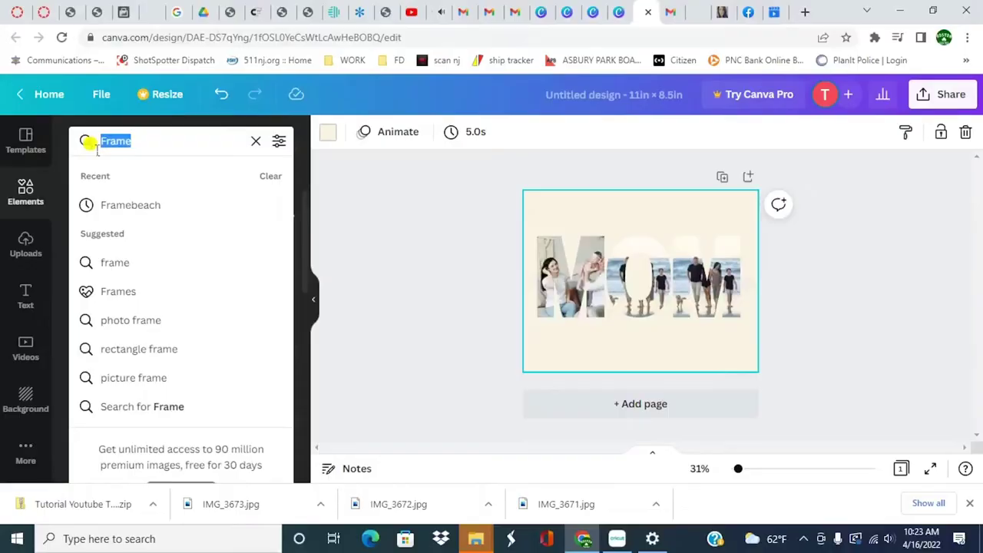
{"action": "type", "text": "bea"}
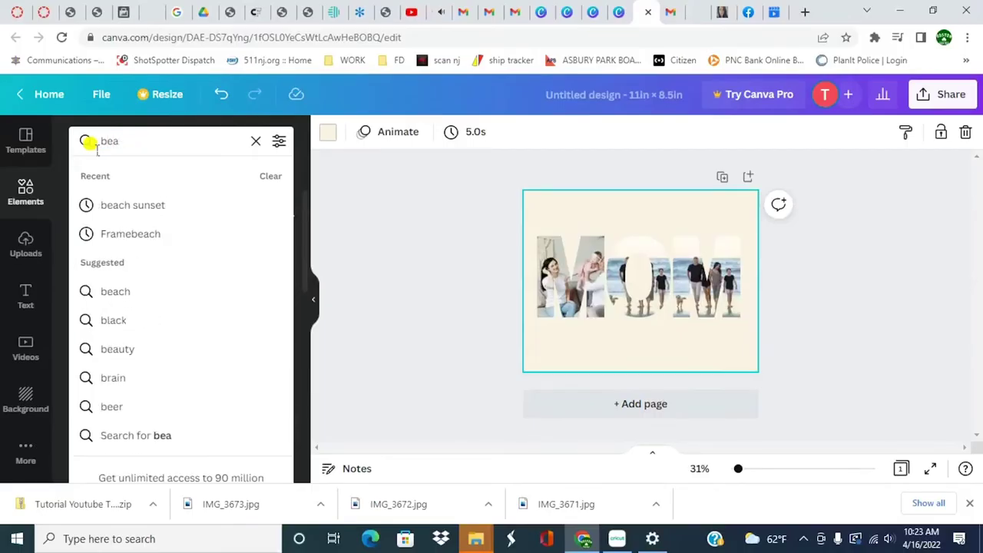
{"action": "key", "text": "BackSpace"}
{"action": "key", "text": "BackSpace"}
{"action": "key", "text": "BackSpace"}
{"action": "type", "text": "suns"}
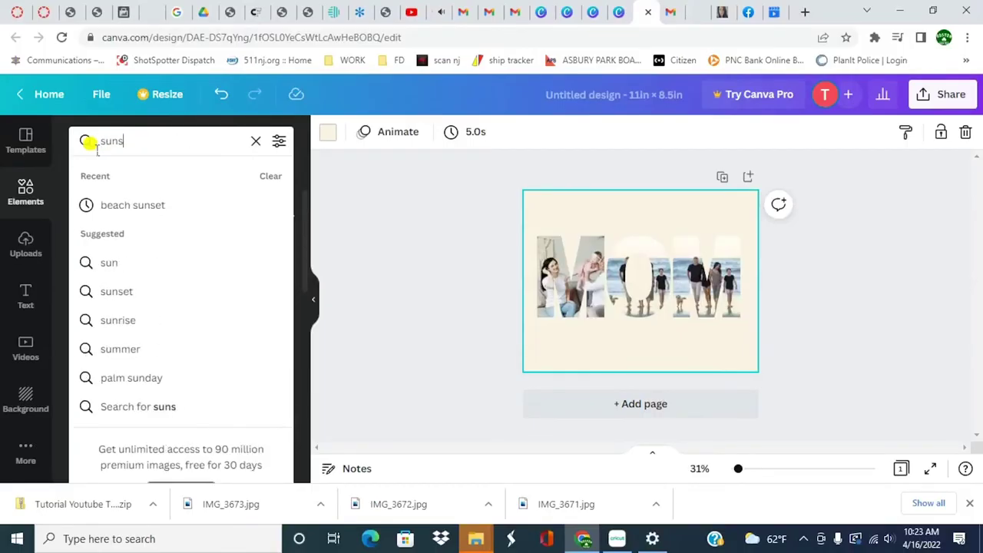
{"action": "type", "text": "et"}
{"action": "key", "text": "Return"}
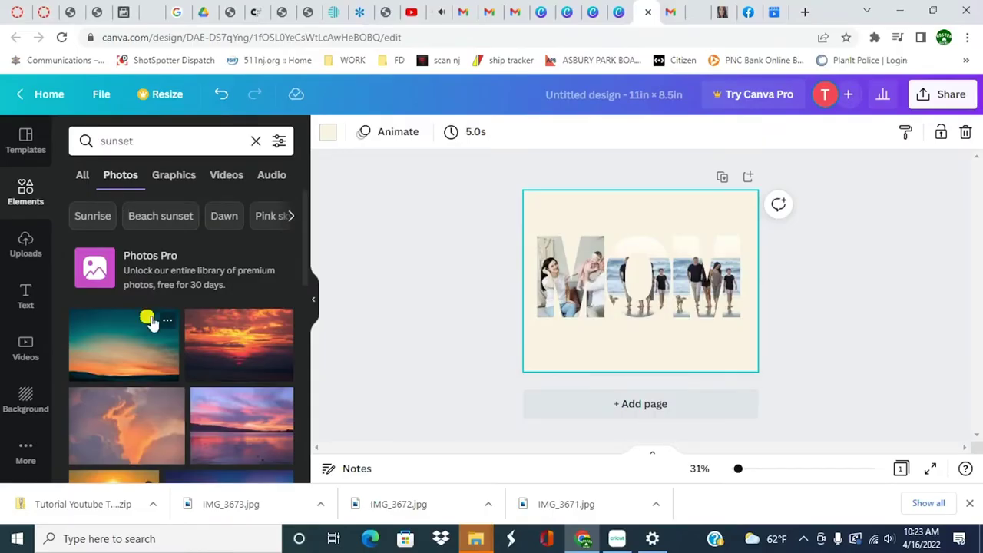
Fill the first M with the cloudy orange sunset photo
{"action": "left_click", "coordinate": [131, 407]}
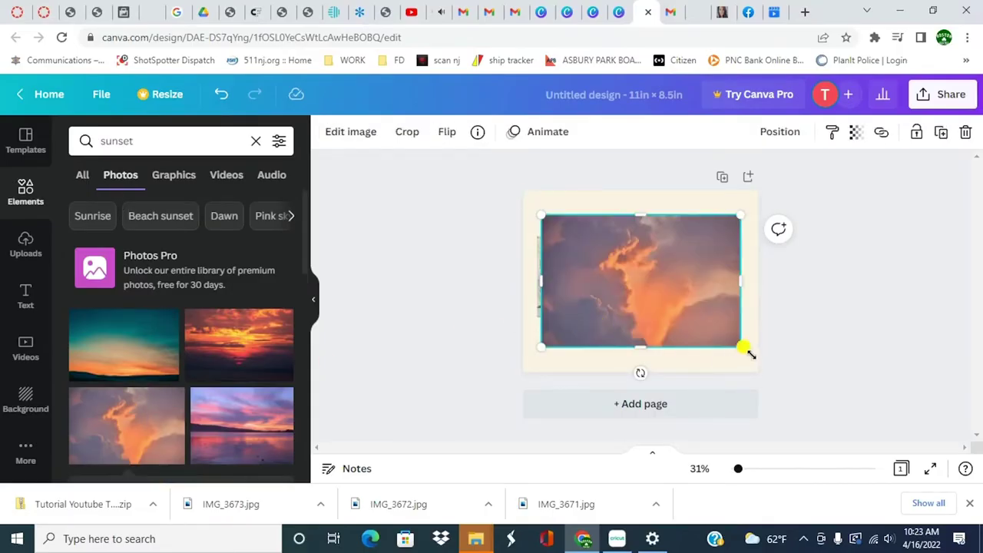
{"action": "left_click_drag", "start_coordinate": [742, 349], "coordinate": [649, 287]}
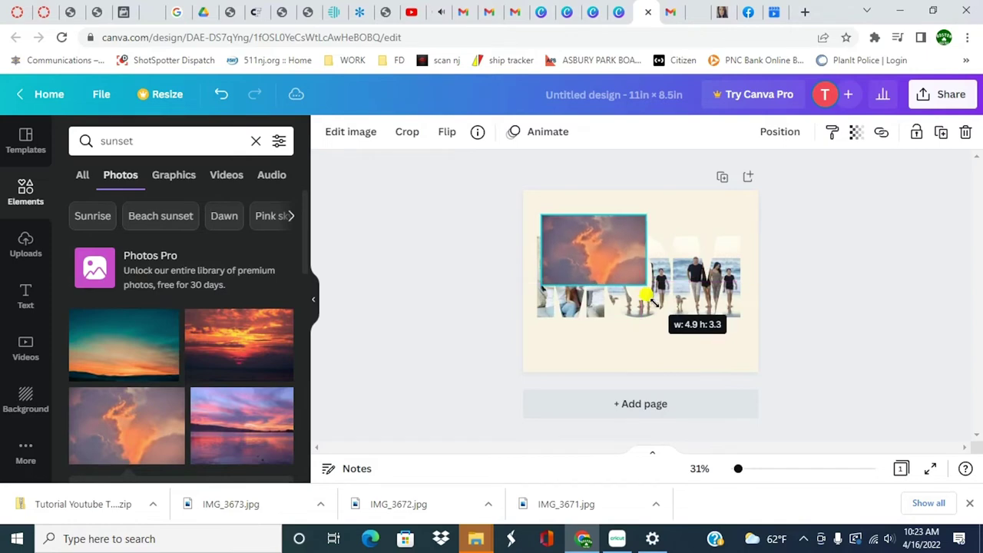
{"action": "left_click_drag", "start_coordinate": [595, 251], "coordinate": [565, 271]}
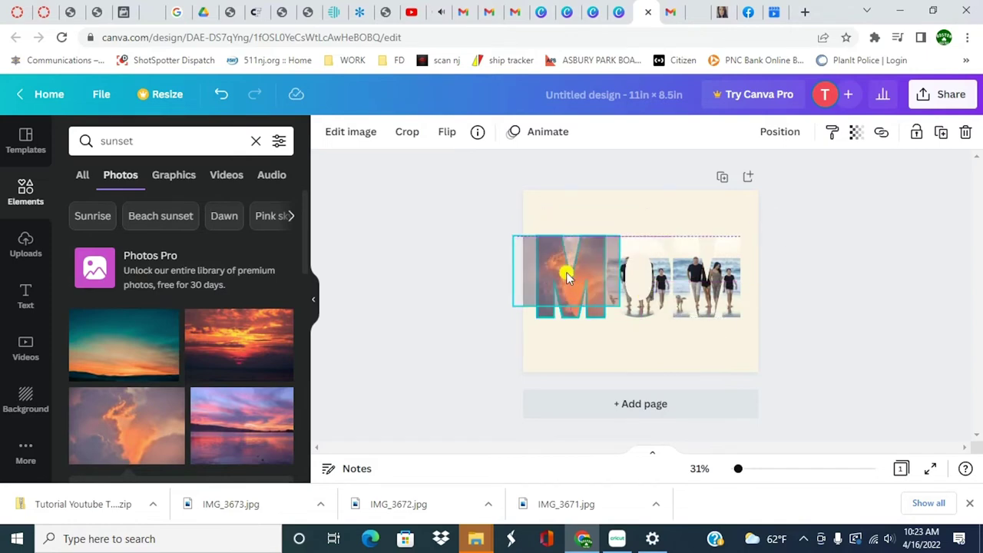
Fill the O with the purple lake sunset photo
{"action": "left_click", "coordinate": [245, 428]}
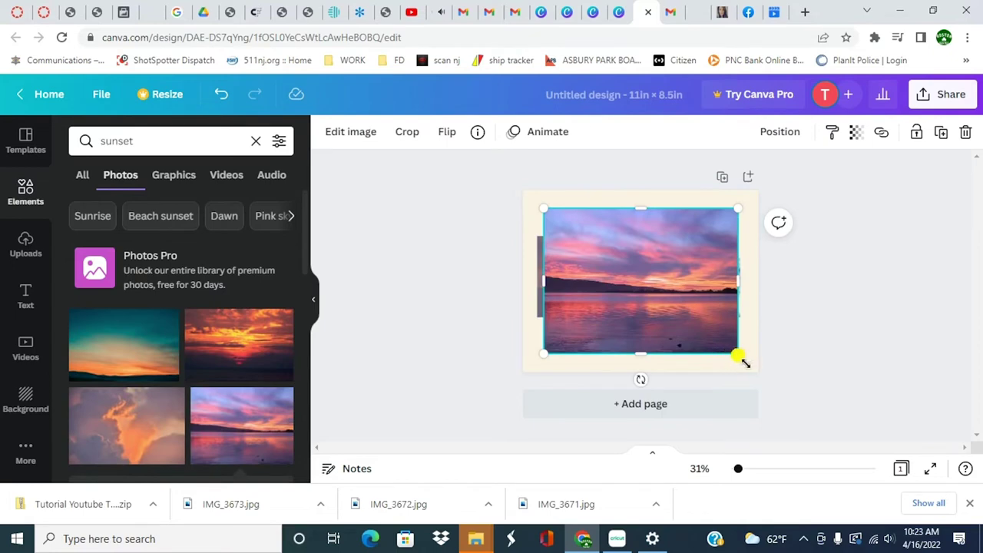
{"action": "left_click_drag", "start_coordinate": [739, 356], "coordinate": [665, 299]}
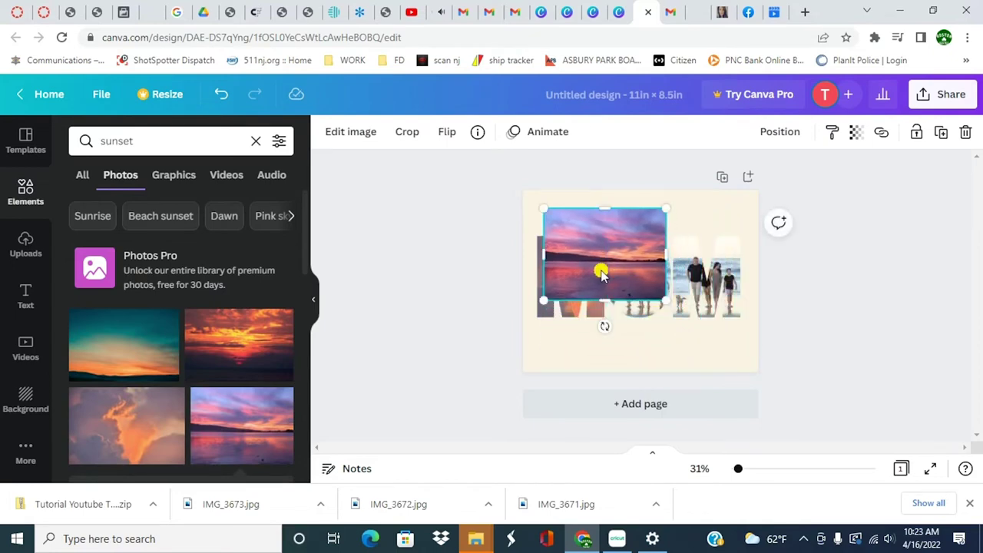
{"action": "left_click_drag", "start_coordinate": [611, 281], "coordinate": [647, 309]}
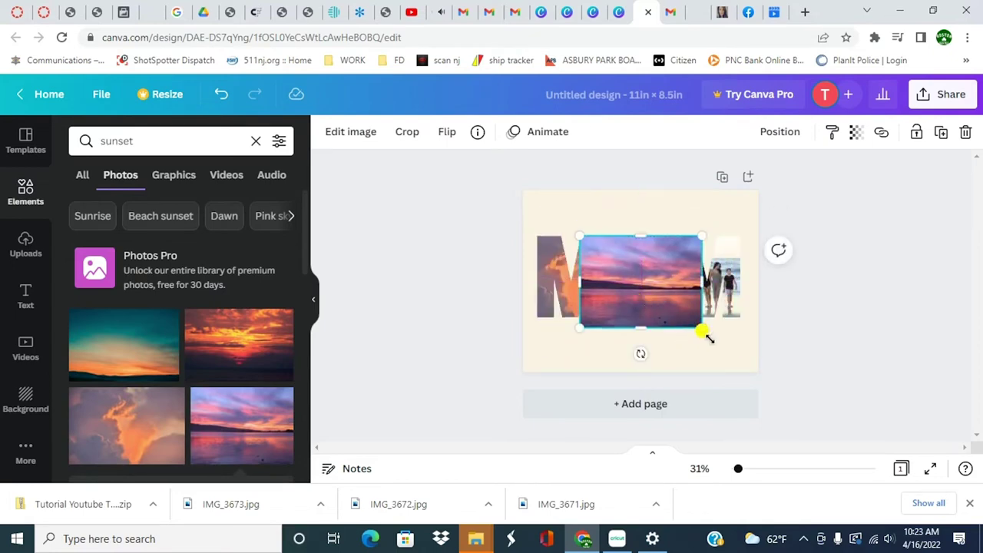
{"action": "left_click_drag", "start_coordinate": [706, 333], "coordinate": [653, 296]}
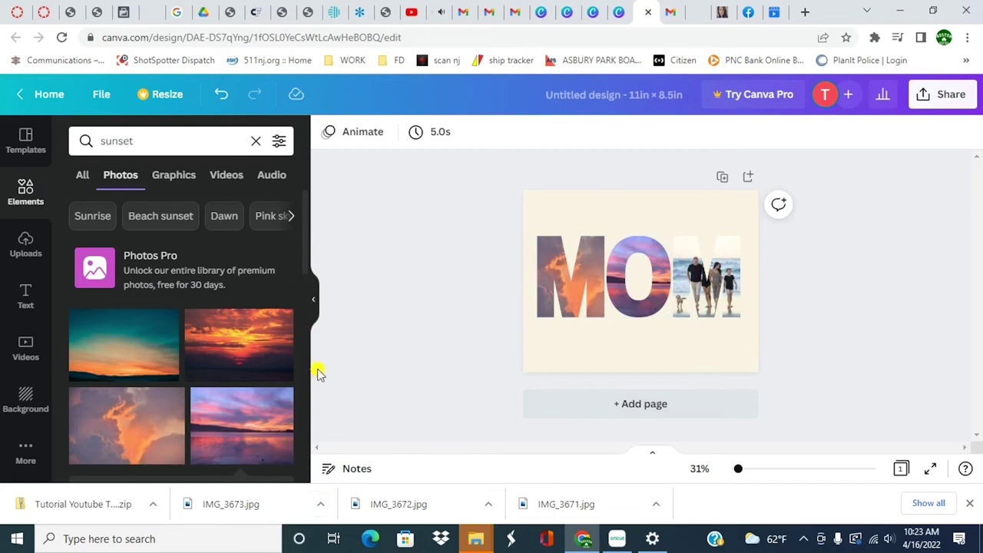
Add the orange sunset photo and send it to the back
{"action": "left_click_drag", "start_coordinate": [305, 238], "coordinate": [322, 336]}
{"action": "left_click", "coordinate": [215, 326]}
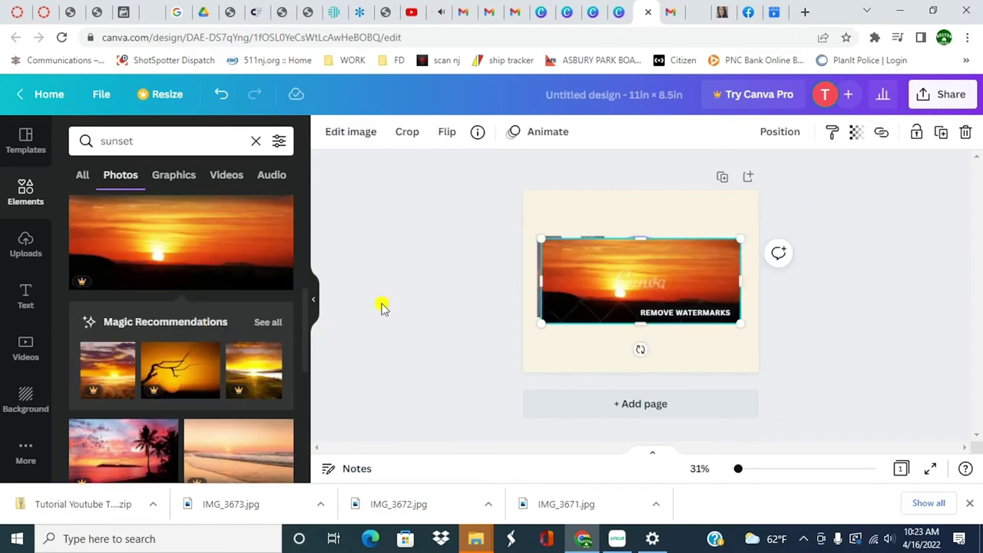
{"action": "right_click", "coordinate": [680, 286]}
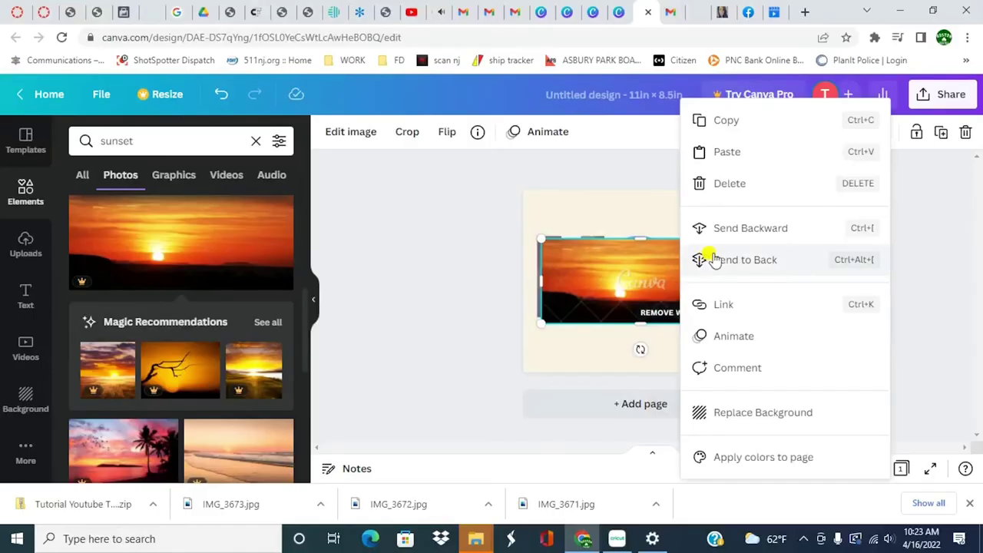
{"action": "left_click", "coordinate": [739, 189]}
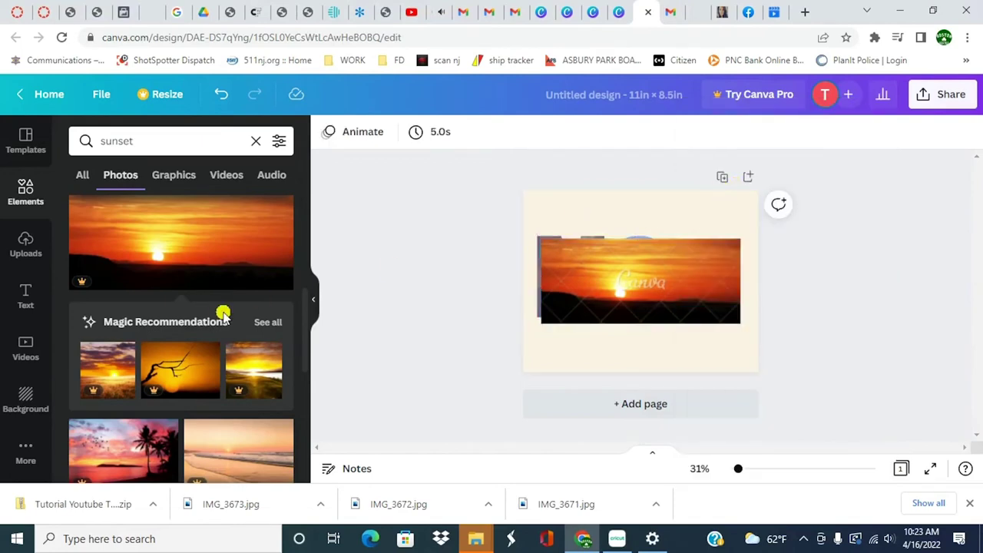
Add and shrink the palm-tree sunset photo, and move the orange sunset off the page
{"action": "left_click", "coordinate": [126, 451]}
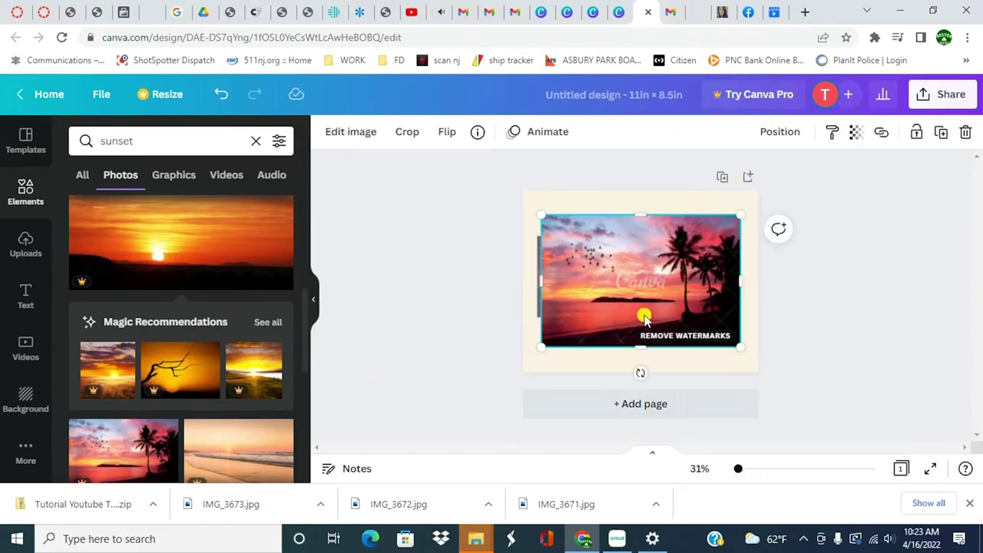
{"action": "left_click_drag", "start_coordinate": [734, 347], "coordinate": [664, 296]}
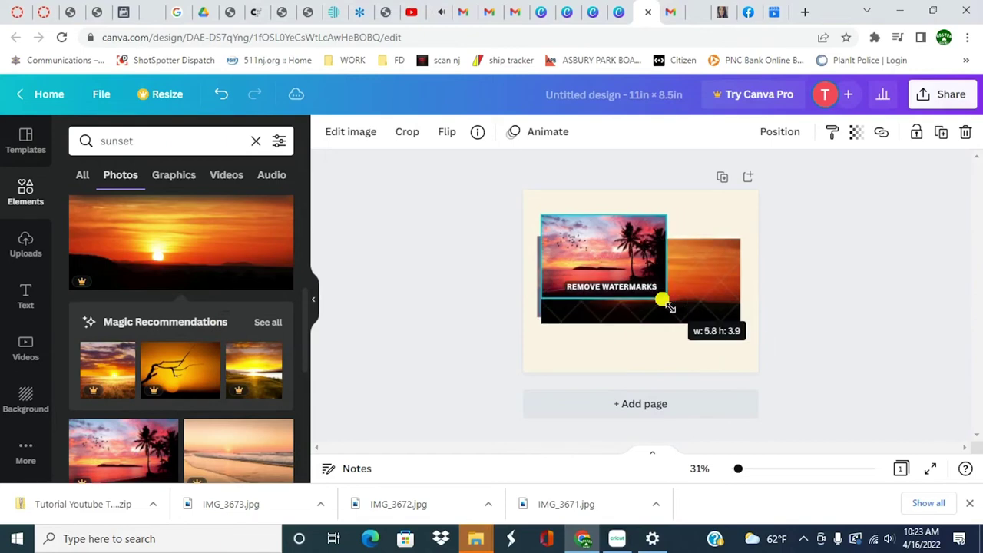
{"action": "left_click_drag", "start_coordinate": [626, 261], "coordinate": [704, 235]}
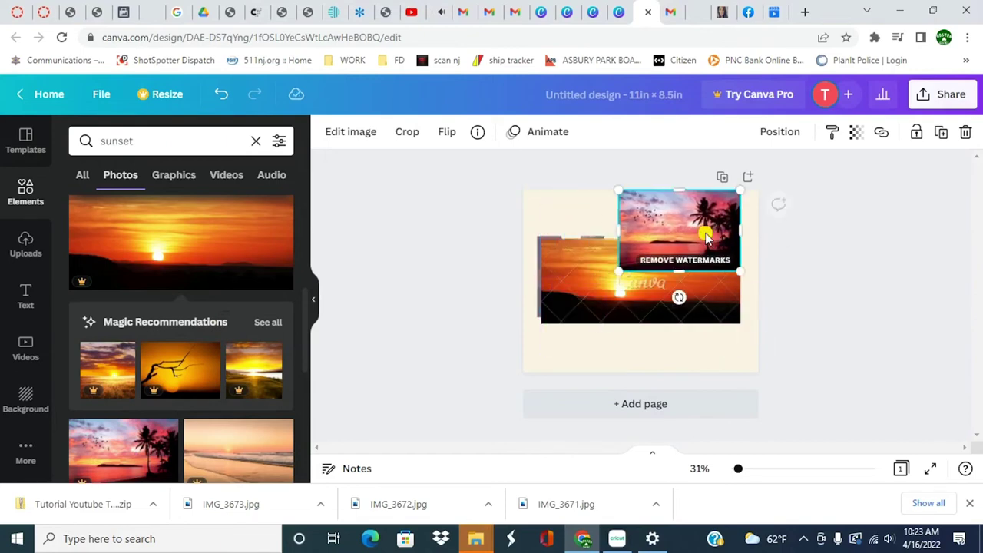
{"action": "left_click", "coordinate": [718, 303]}
{"action": "right_click", "coordinate": [718, 300]}
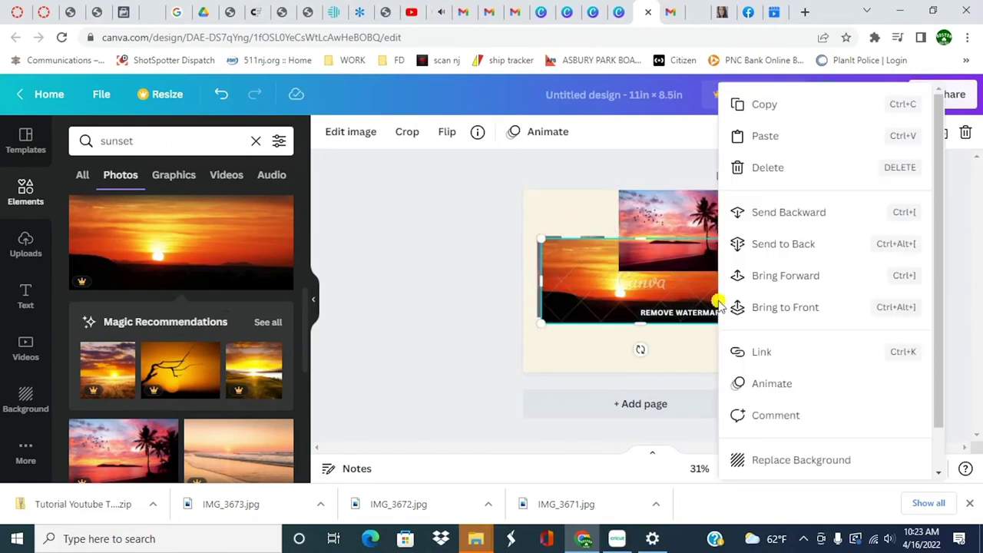
{"action": "left_click", "coordinate": [768, 167]}
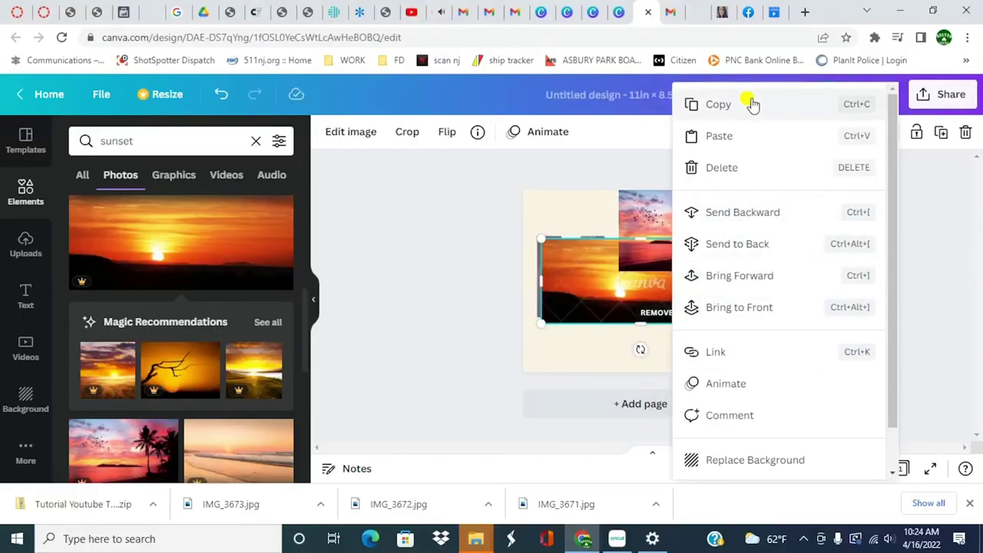
{"action": "left_click", "coordinate": [724, 167]}
{"action": "left_click_drag", "start_coordinate": [566, 297], "coordinate": [862, 323]}
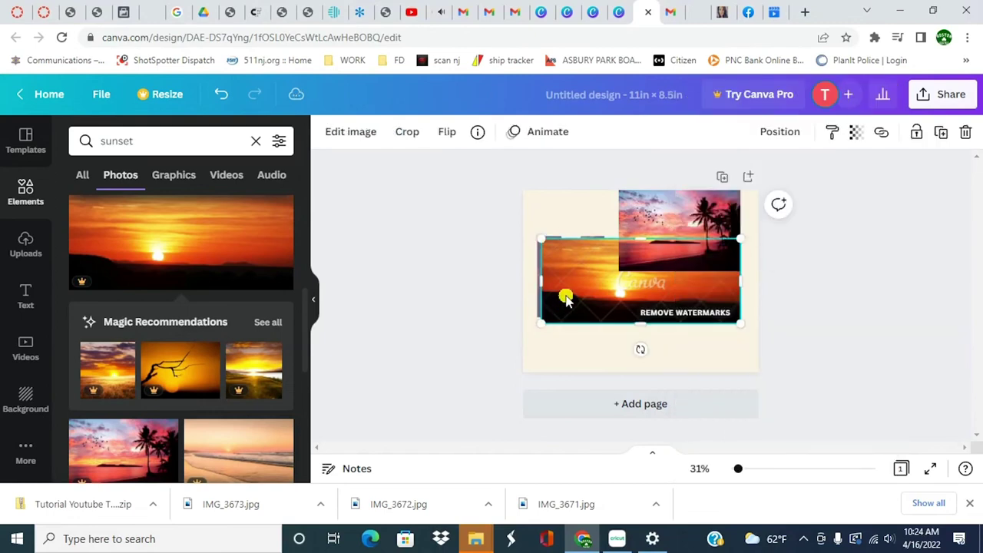
Resize the palm-tree sunset photo and place it into the last M
{"action": "left_click", "coordinate": [724, 247]}
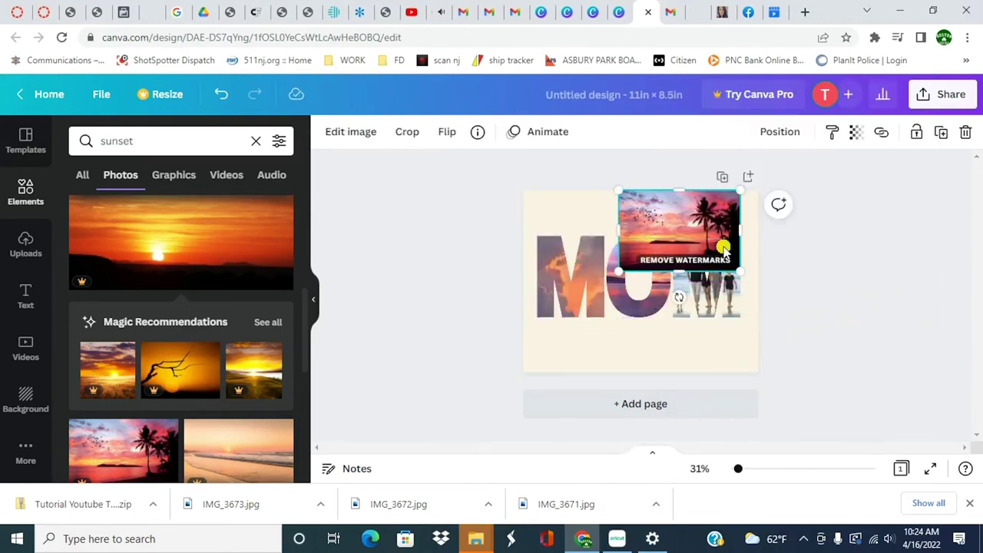
{"action": "left_click_drag", "start_coordinate": [741, 278], "coordinate": [713, 251]}
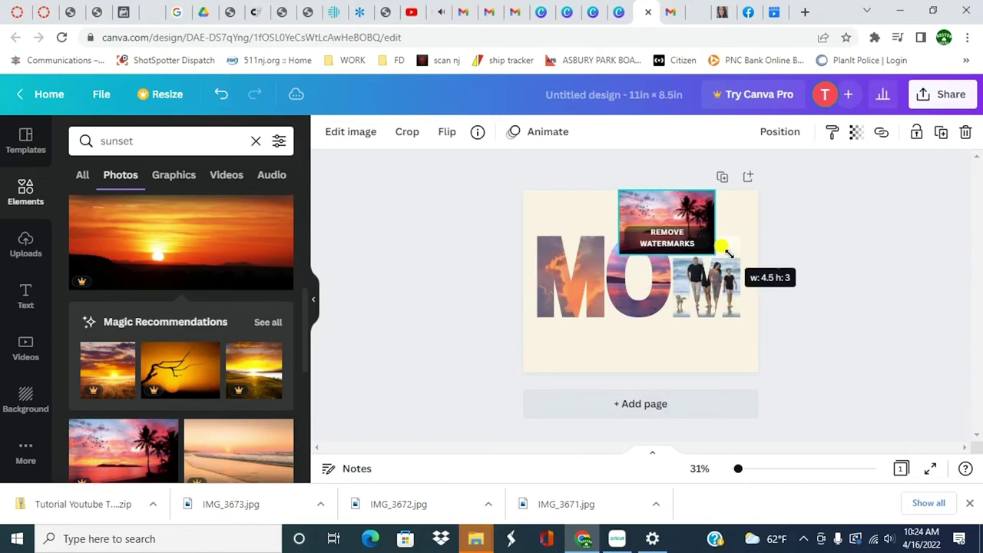
{"action": "left_click_drag", "start_coordinate": [687, 212], "coordinate": [733, 268]}
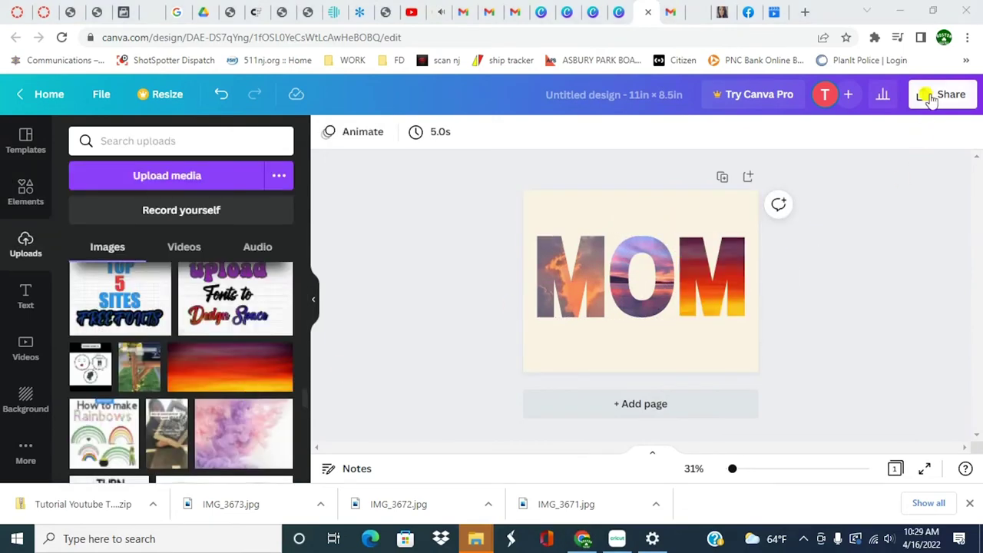
Download the design as a PNG and open the downloaded image in the photo viewer
{"action": "left_click", "coordinate": [929, 98]}
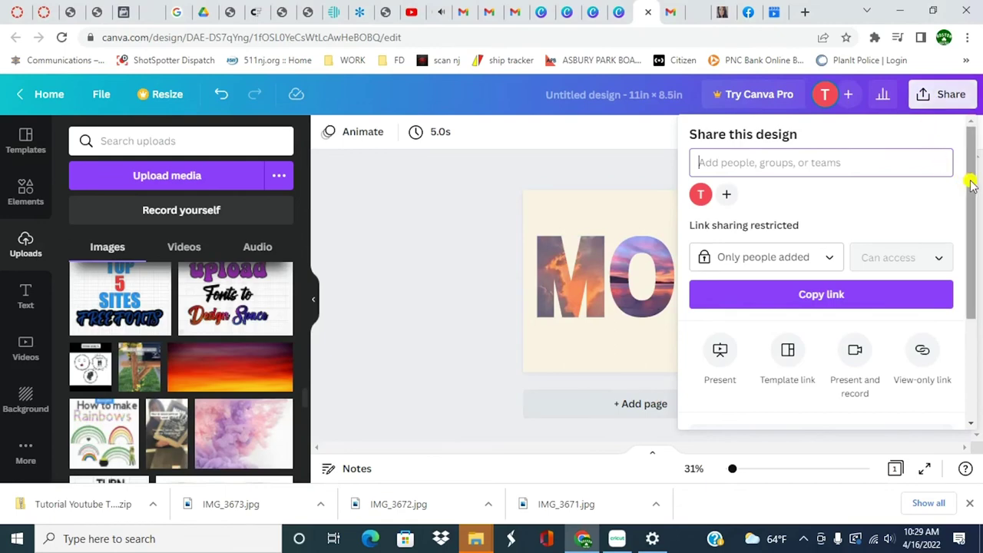
{"action": "left_click_drag", "start_coordinate": [970, 184], "coordinate": [966, 301]}
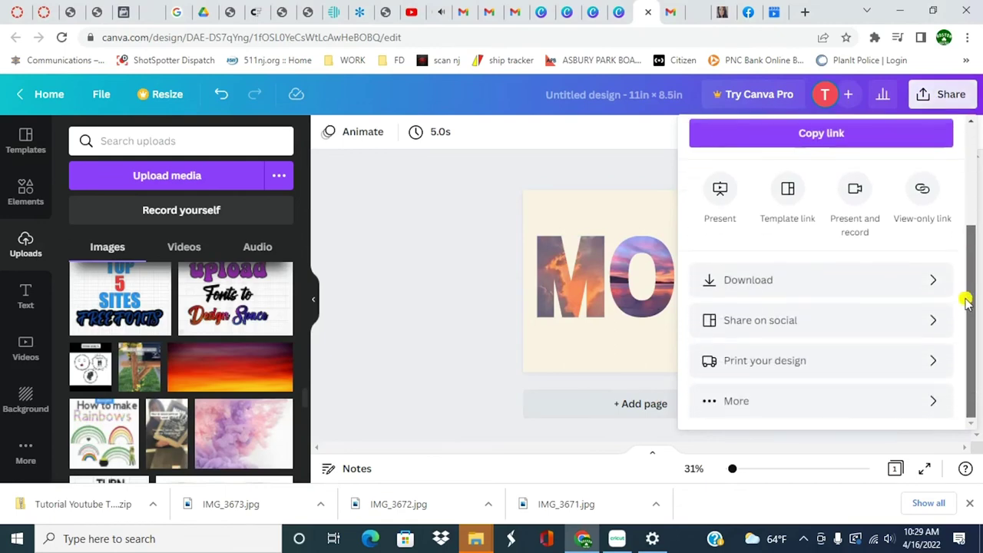
{"action": "left_click", "coordinate": [798, 280]}
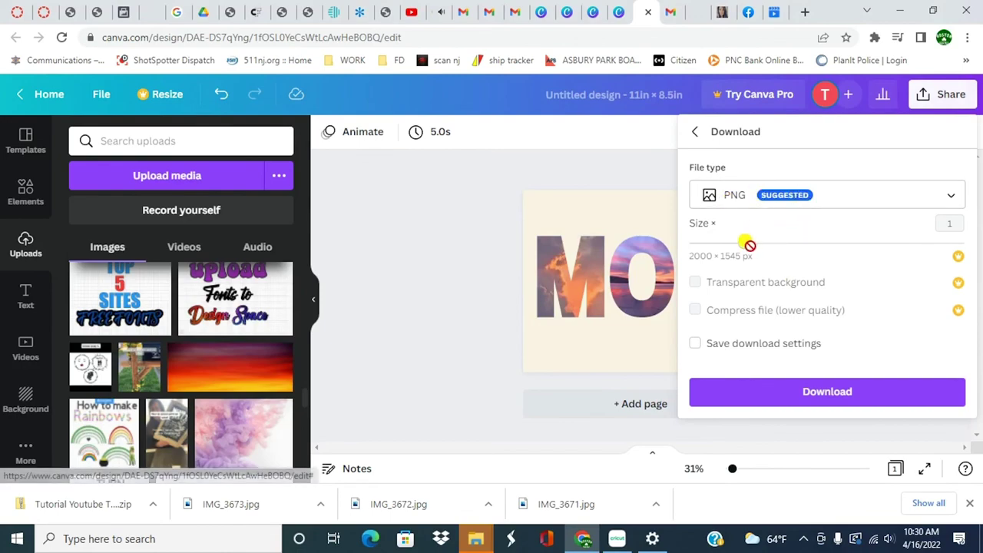
{"action": "left_click", "coordinate": [802, 395]}
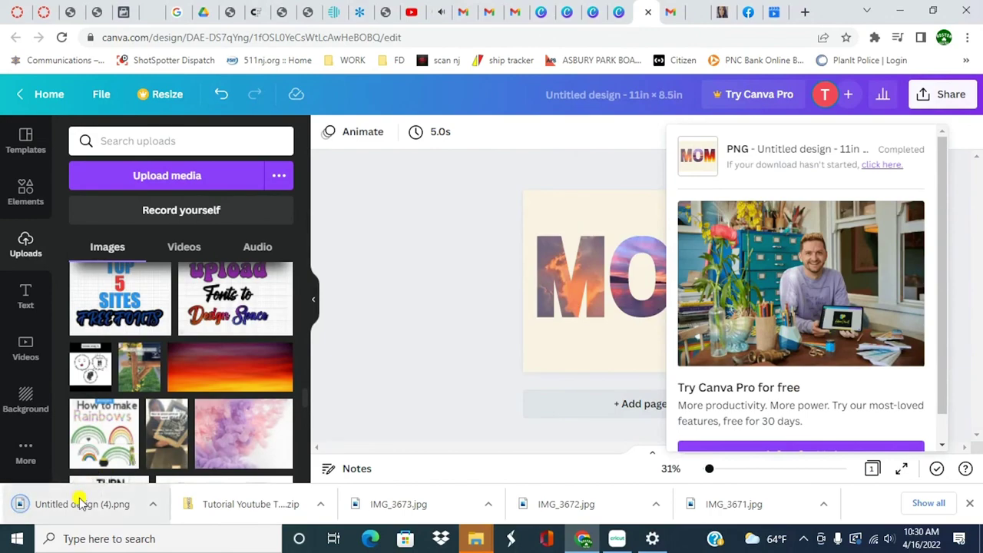
{"action": "left_click", "coordinate": [78, 501]}
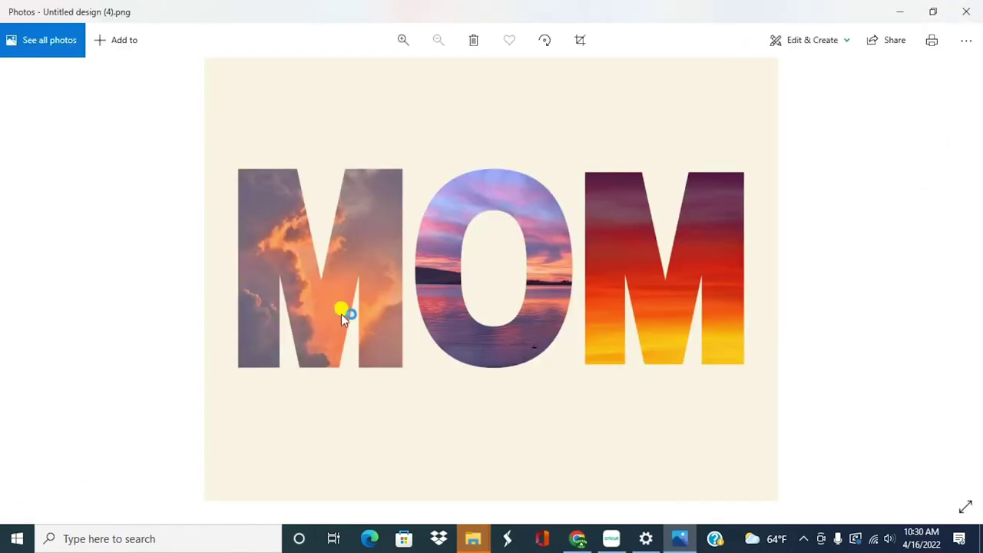
{"action": "right_click", "coordinate": [433, 259]}
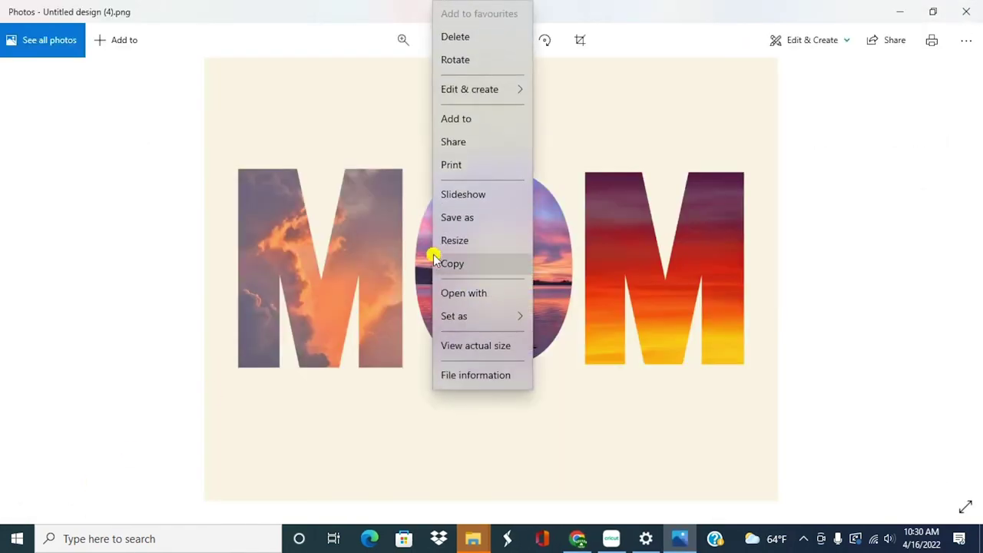